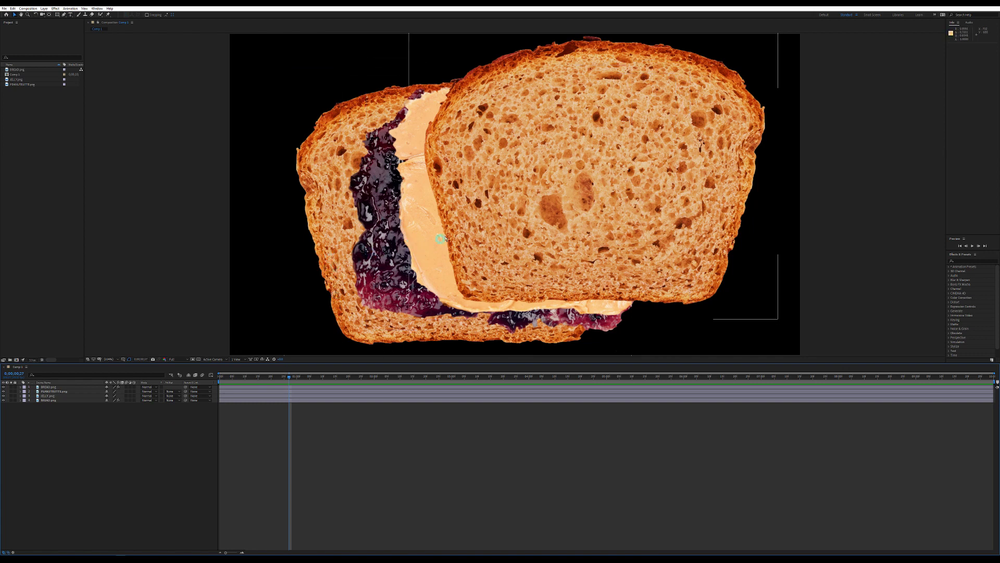
# Step: Solo the sandwich layers one after another, from the bottom bread through jelly and peanut butter to the top bread
pyautogui.click(12, 400)
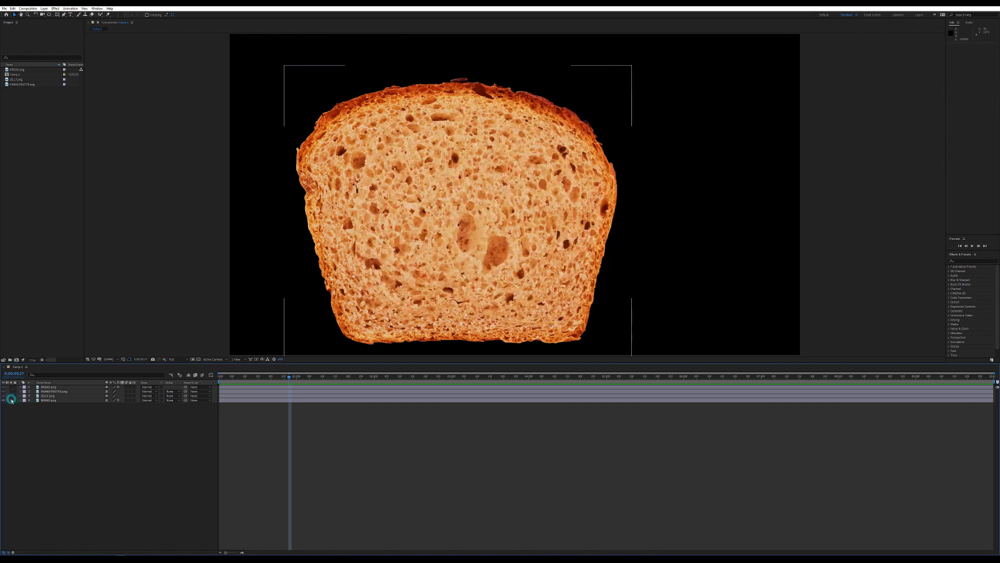
pyautogui.click(12, 396)
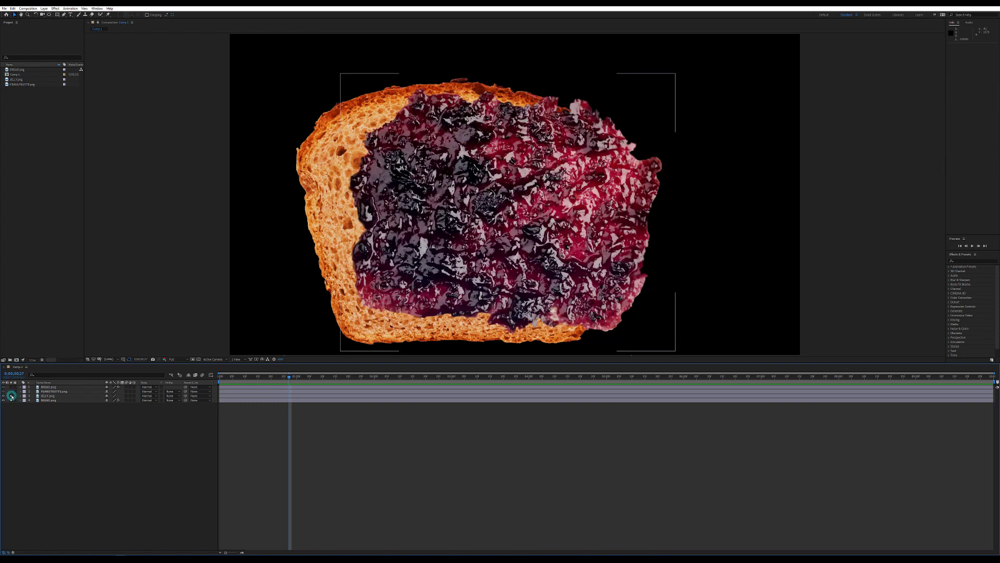
pyautogui.click(11, 391)
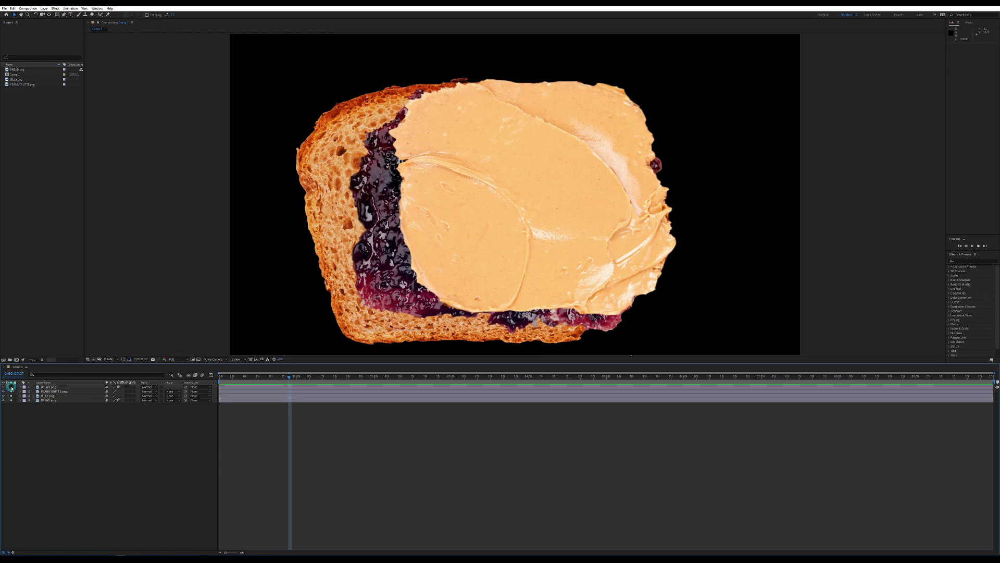
pyautogui.click(11, 387)
# Step: Examine the top bread layer's effects, switching its color balance effect off and on to compare the toasting
pyautogui.click(50, 388)
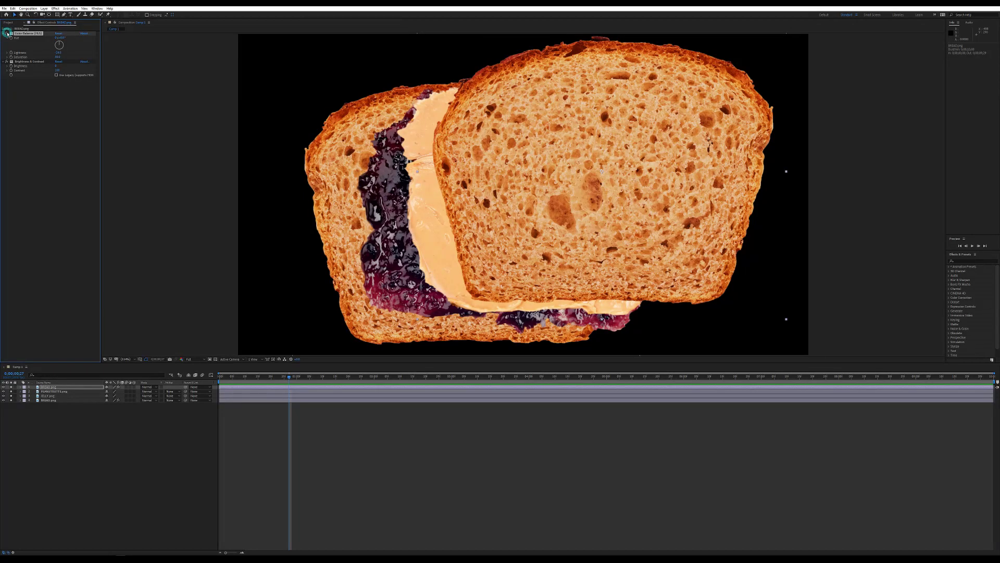
pyautogui.click(14, 55)
pyautogui.click(7, 34)
pyautogui.click(7, 34)
pyautogui.click(7, 34)
pyautogui.moveTo(82, 413); pyautogui.dragTo(71, 385)
pyautogui.click(80, 403)
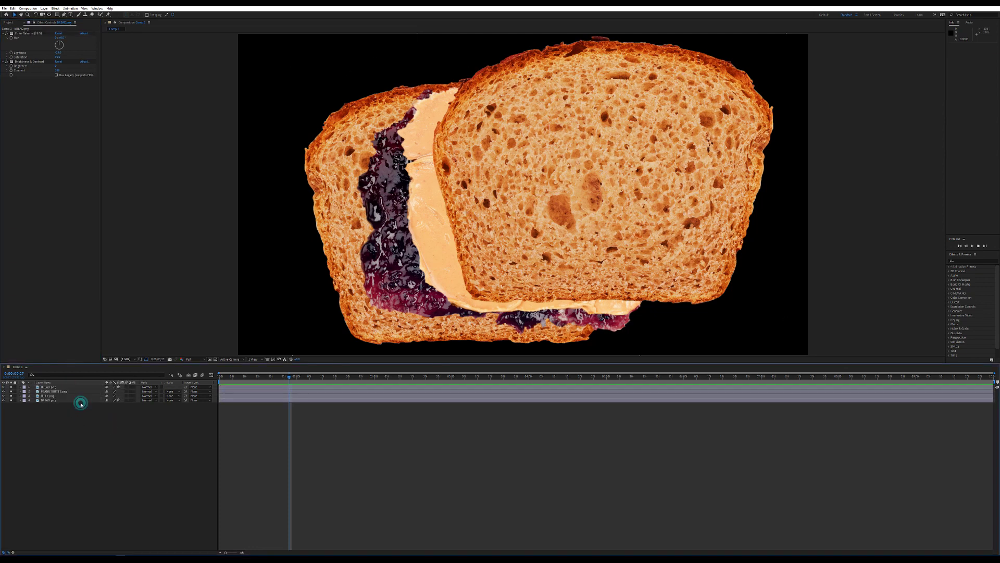
pyautogui.click(75, 399)
pyautogui.click(73, 387)
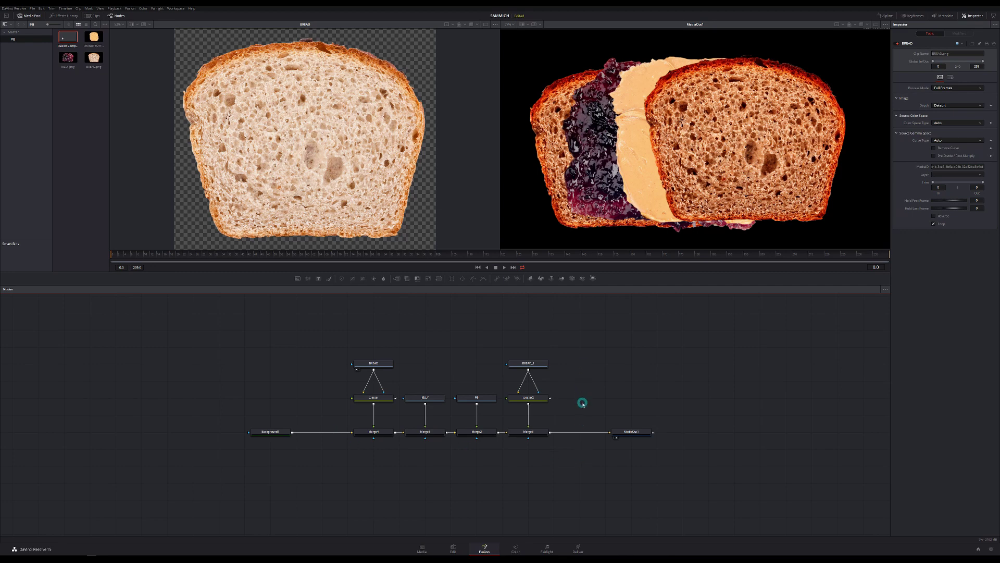
# Step: Switch to DaVinci Resolve's Fusion page, view Background1 in the first viewer, and inspect the MediaOut1 node
pyautogui.click(278, 435)
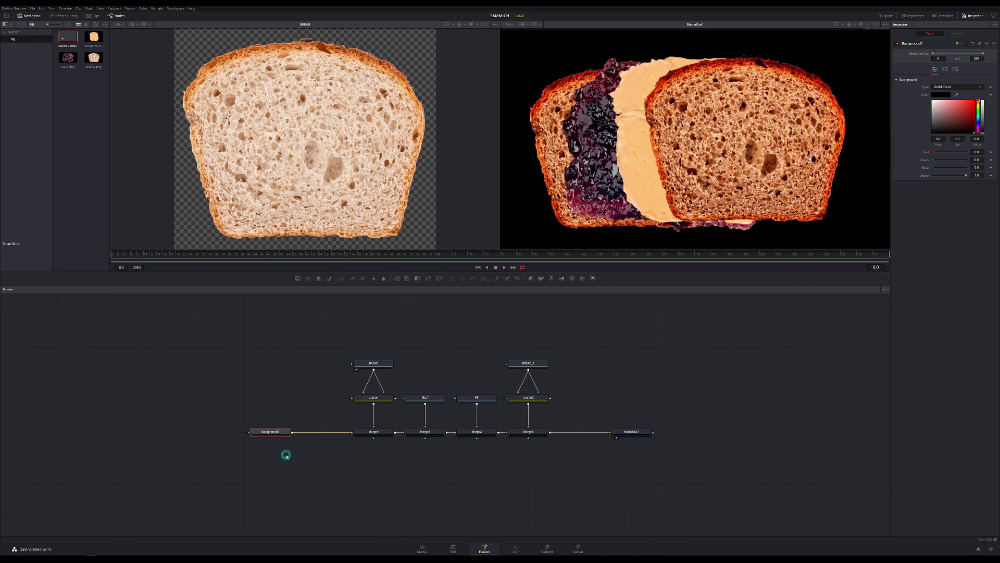
pyautogui.press('1')
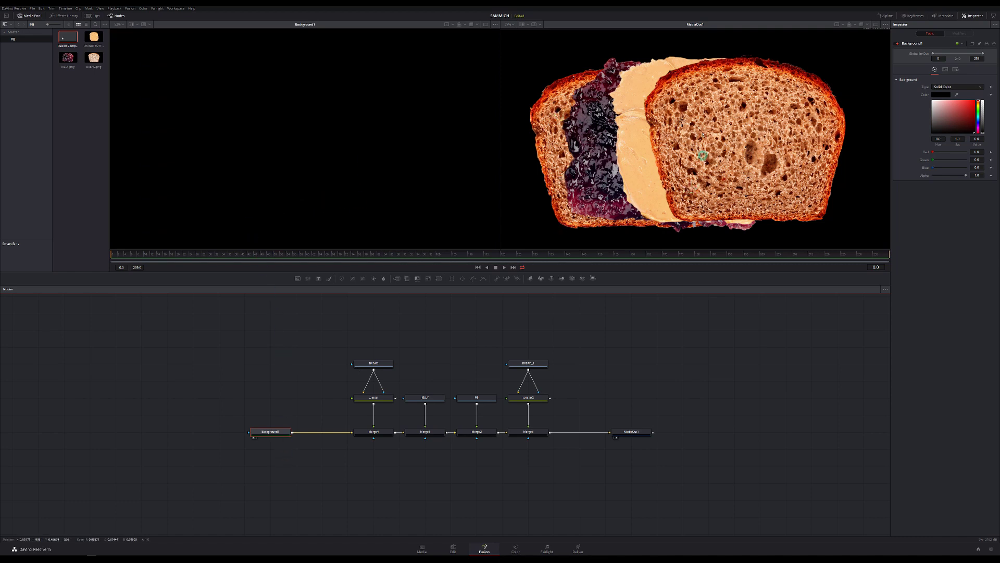
pyautogui.click(627, 433)
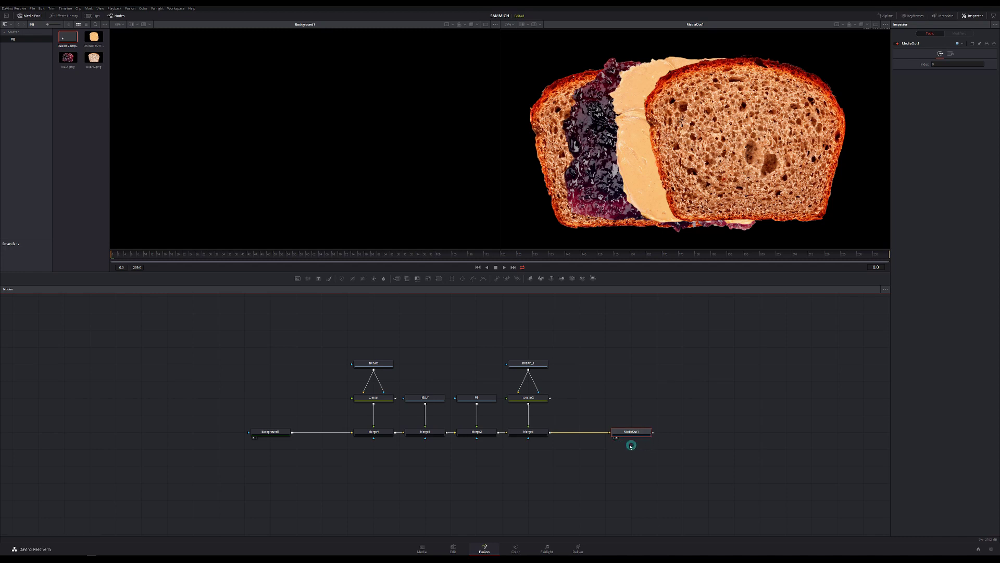
pyautogui.moveTo(588, 452); pyautogui.dragTo(243, 342)
pyautogui.click(270, 432)
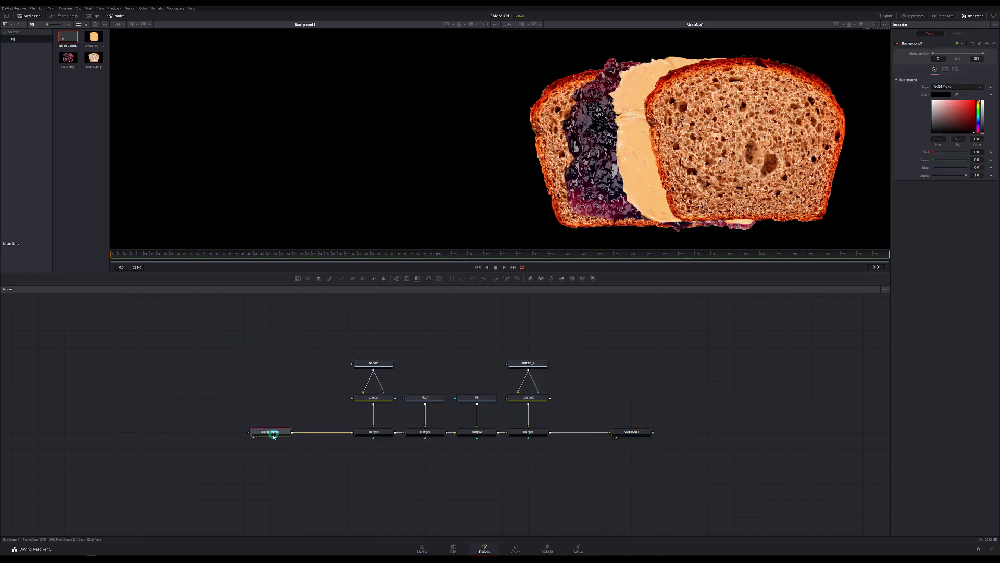
# Step: View the BREAD, toaster and Merge4 nodes in turn in the first viewer to follow the bottom slice
pyautogui.click(375, 362)
pyautogui.press('1')
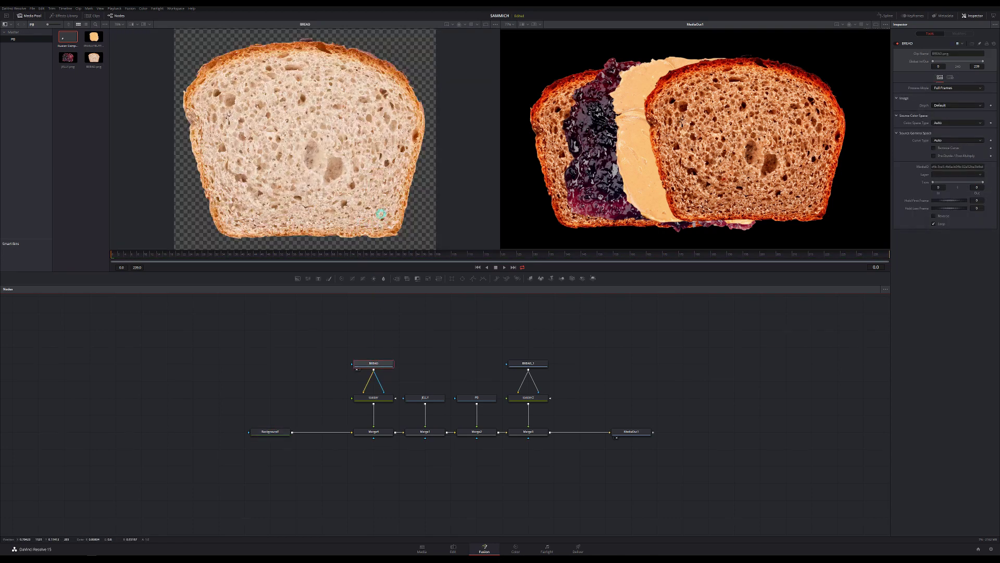
pyautogui.click(379, 399)
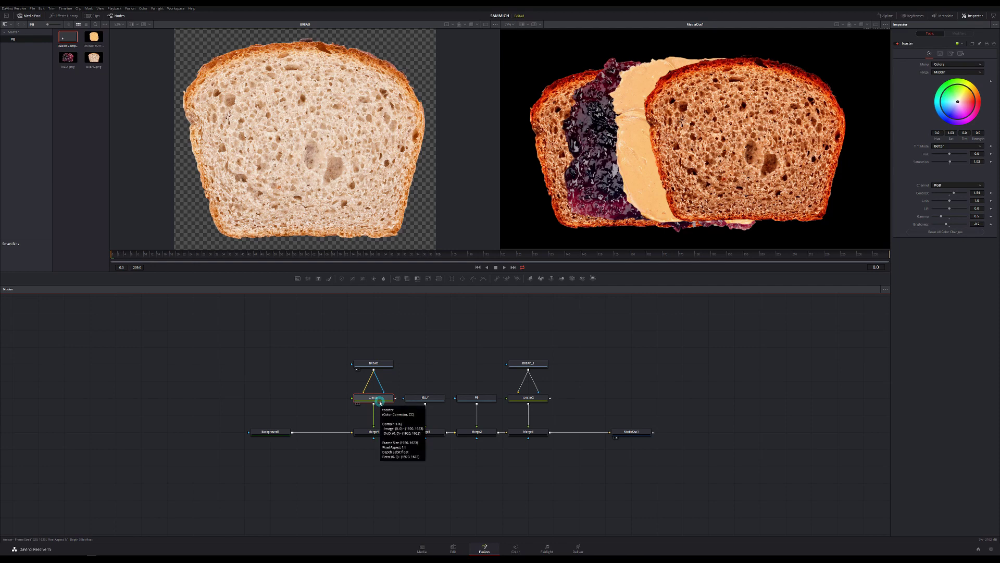
pyautogui.press('1')
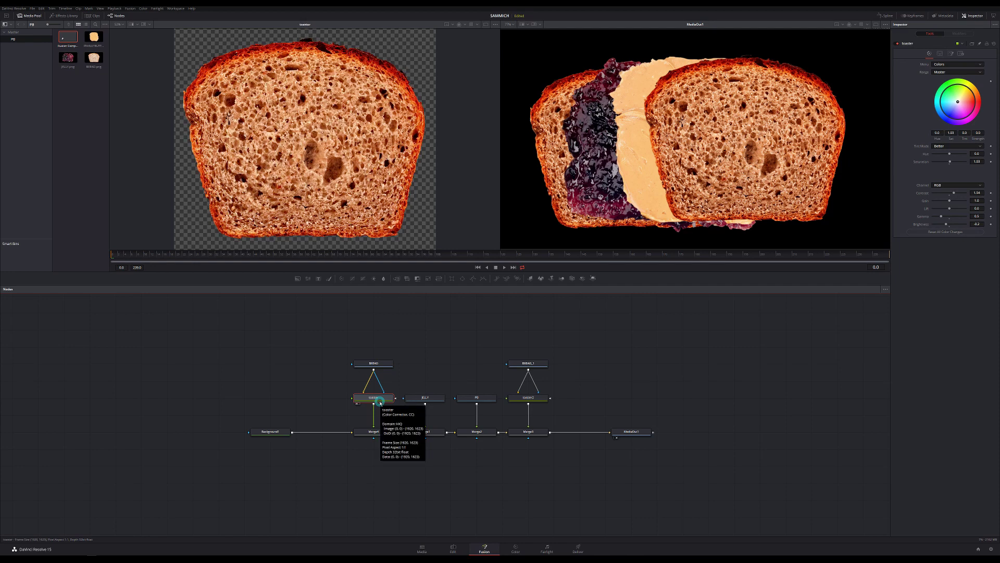
pyautogui.click(381, 434)
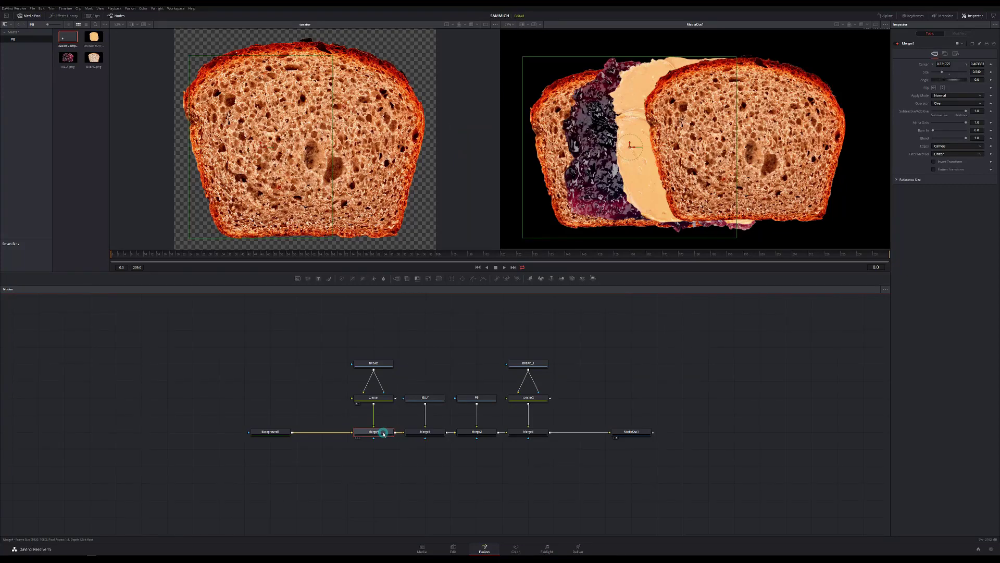
pyautogui.press('1')
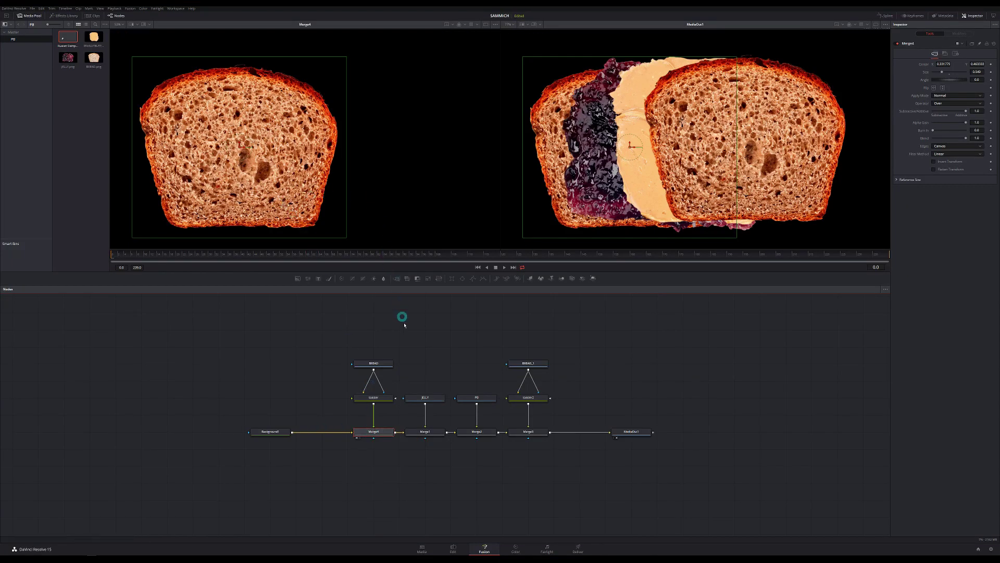
# Step: View the JELLY node and its Merge1 composite in turn in the first viewer
pyautogui.click(435, 399)
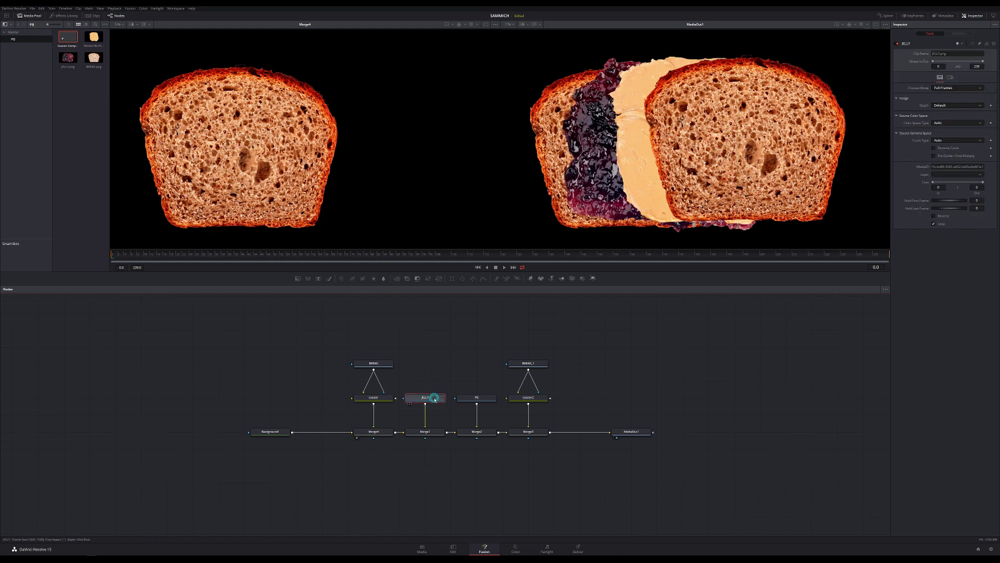
pyautogui.press('1')
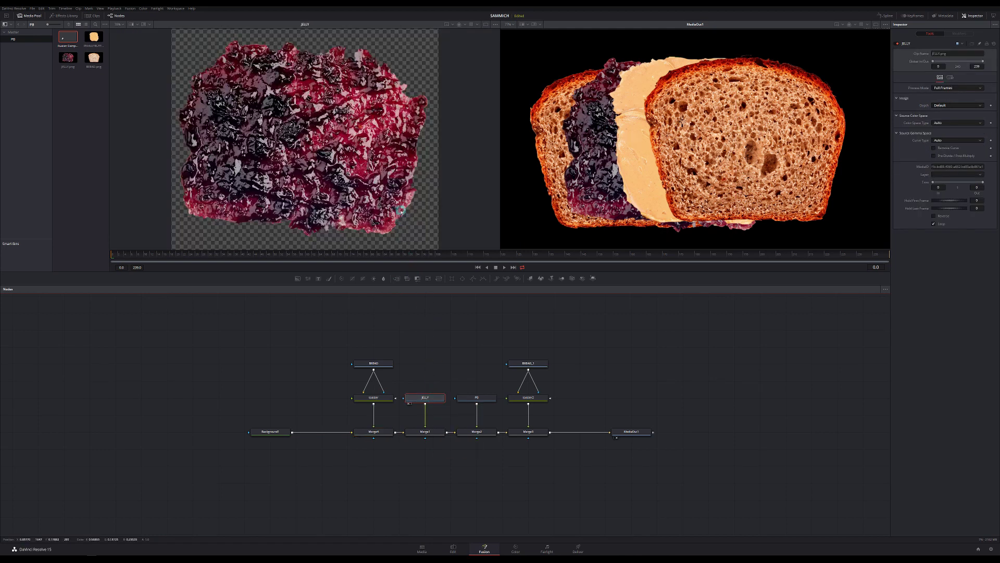
pyautogui.click(422, 431)
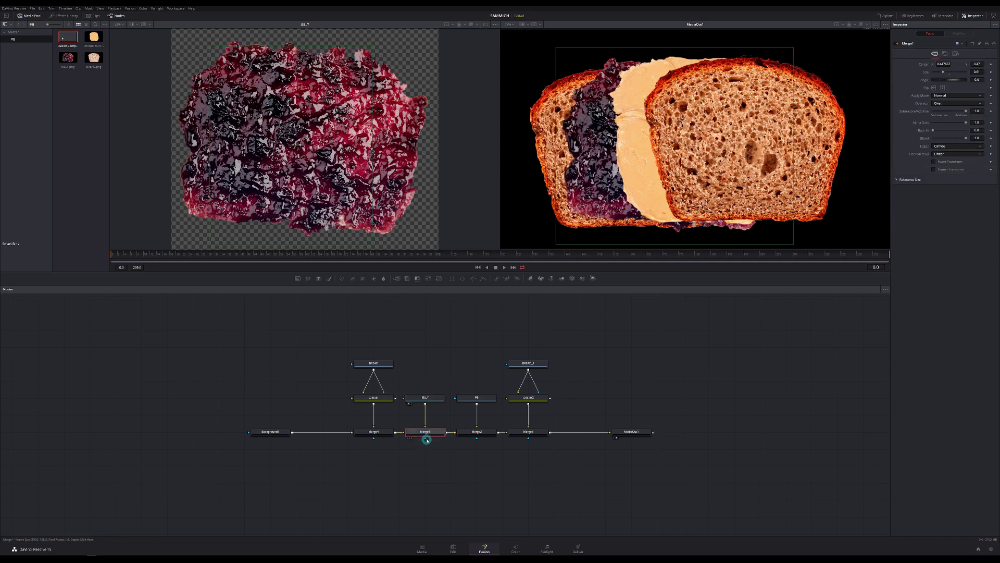
pyautogui.press('1')
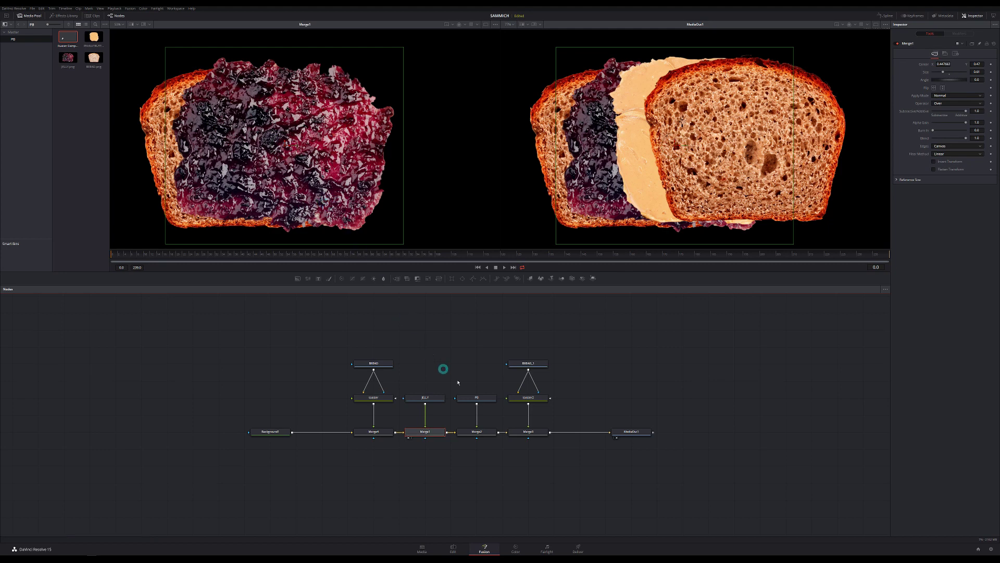
# Step: View the PB node and its Merge2 composite in turn in the first viewer
pyautogui.click(486, 401)
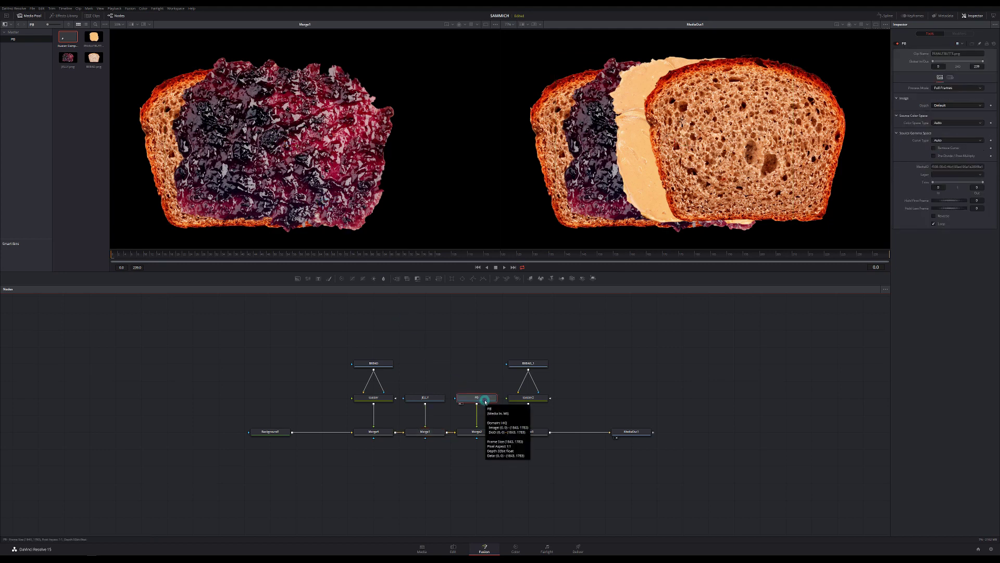
pyautogui.press('1')
pyautogui.click(484, 432)
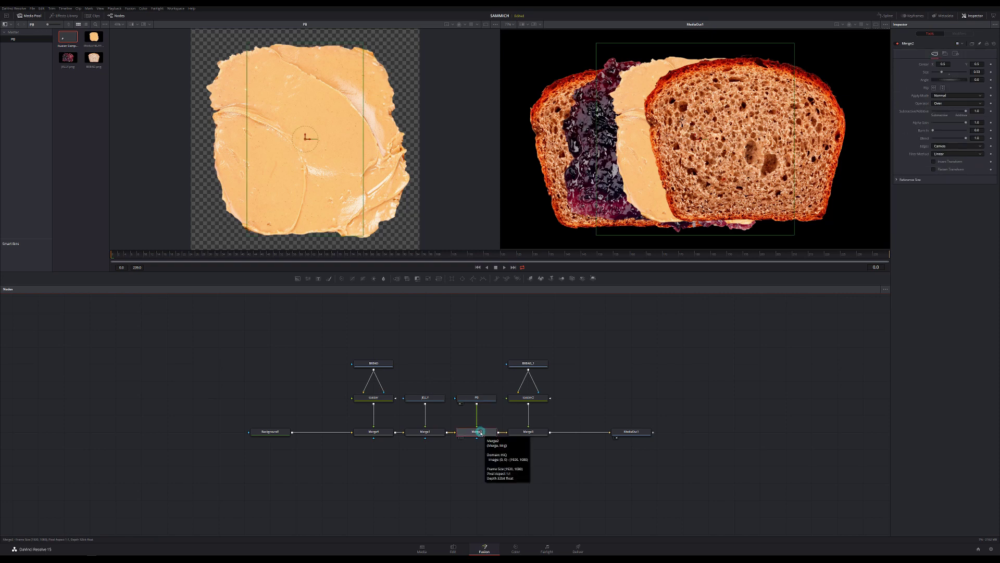
pyautogui.press('1')
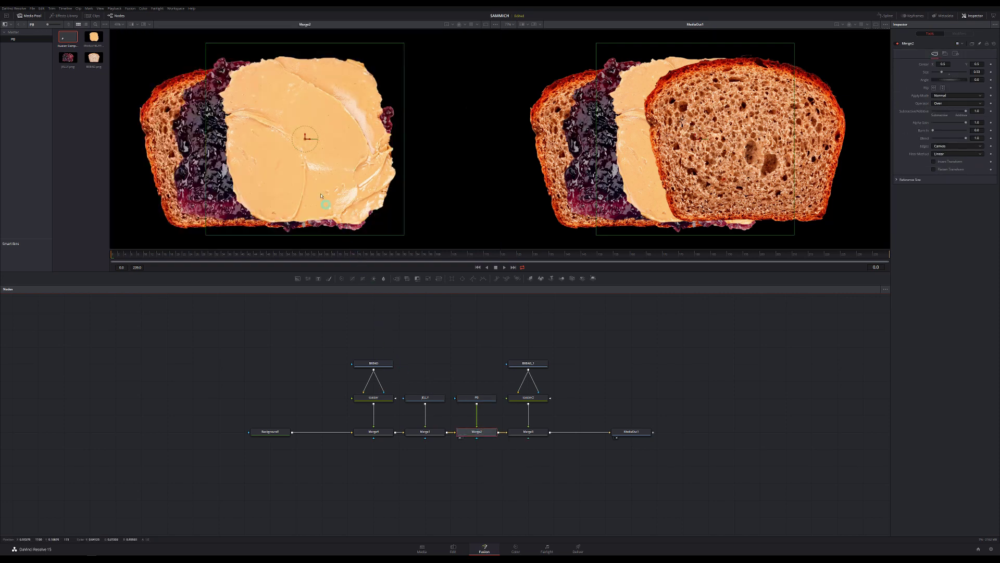
# Step: View BREAD_1, toaster2 and Merge3 in turn in the first viewer to follow the top slice
pyautogui.click(523, 366)
pyautogui.moveTo(523, 366); pyautogui.dragTo(408, 233)
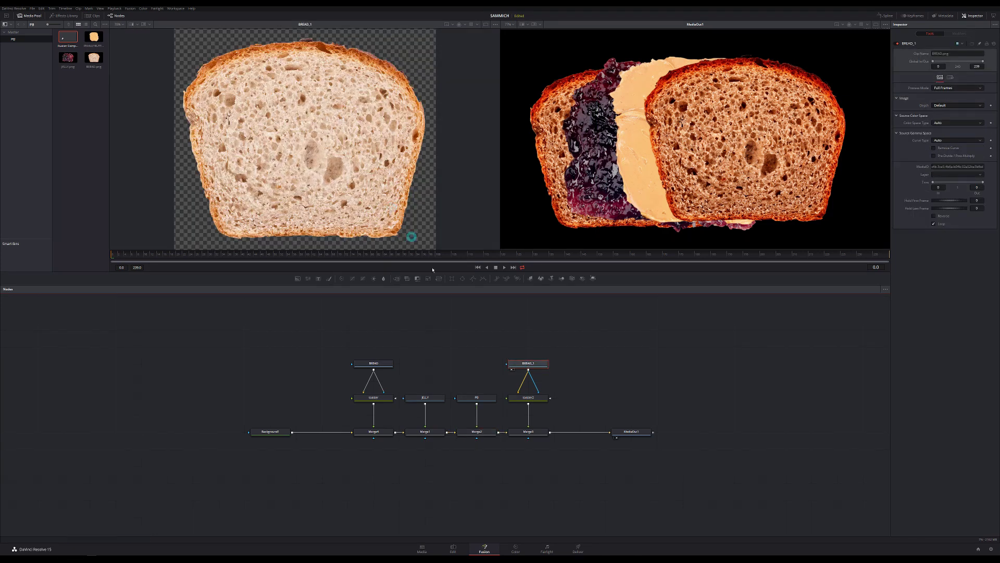
pyautogui.click(525, 397)
pyautogui.press('1')
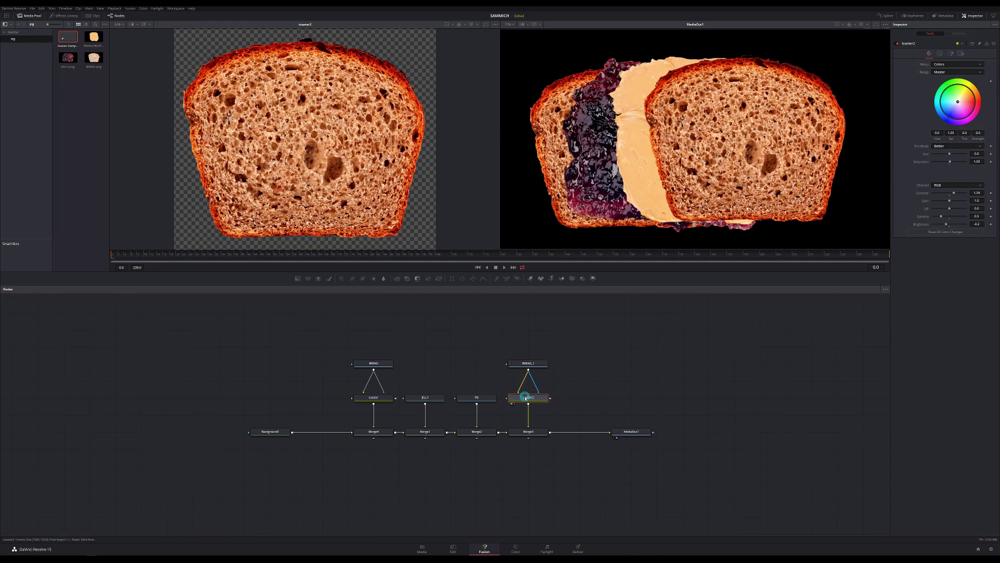
pyautogui.click(531, 433)
pyautogui.press('1')
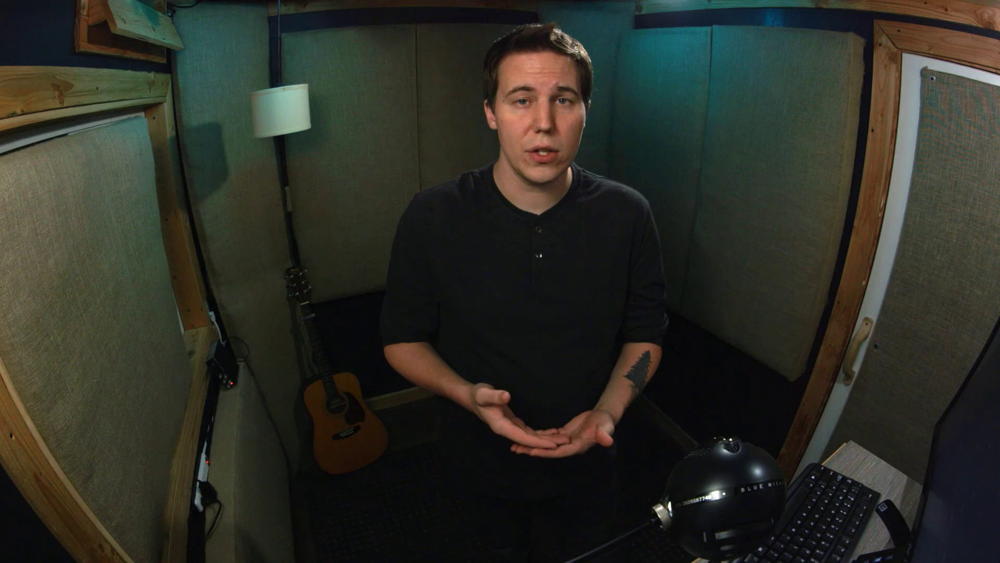
# Step: Select the whole node graph, clear the selection, and examine Background1 and its output connection
pyautogui.moveTo(255, 335); pyautogui.dragTo(658, 473)
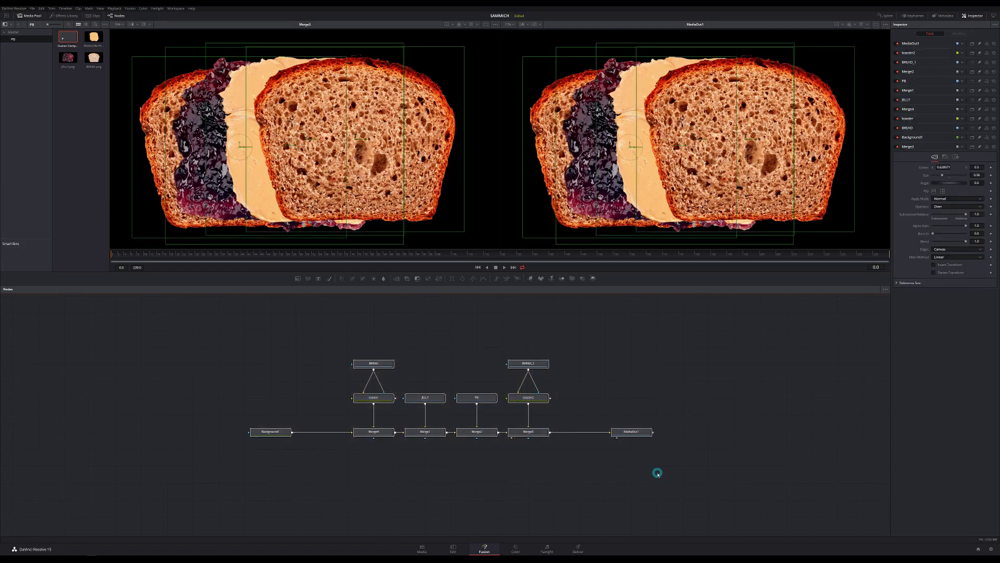
pyautogui.click(657, 473)
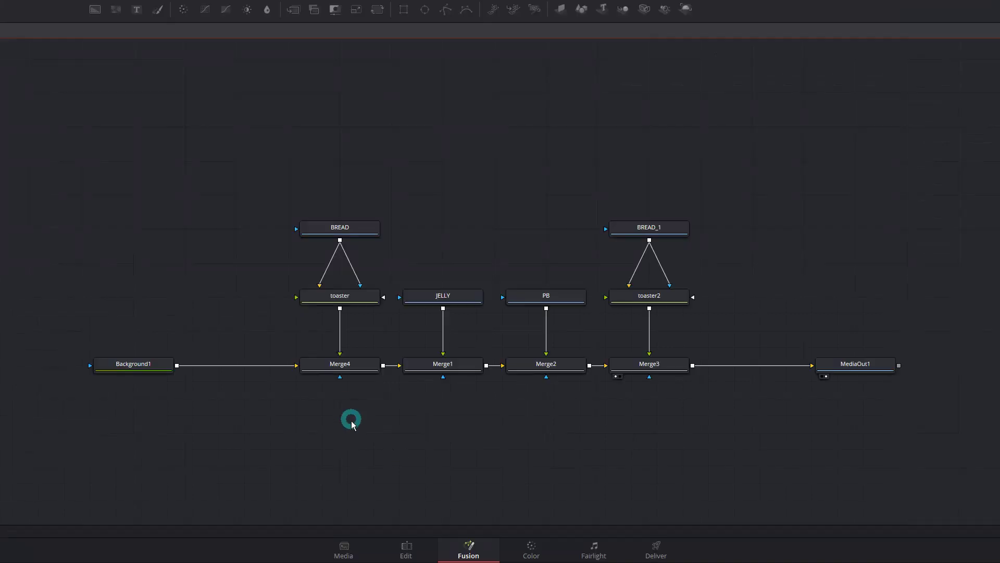
pyautogui.click(272, 432)
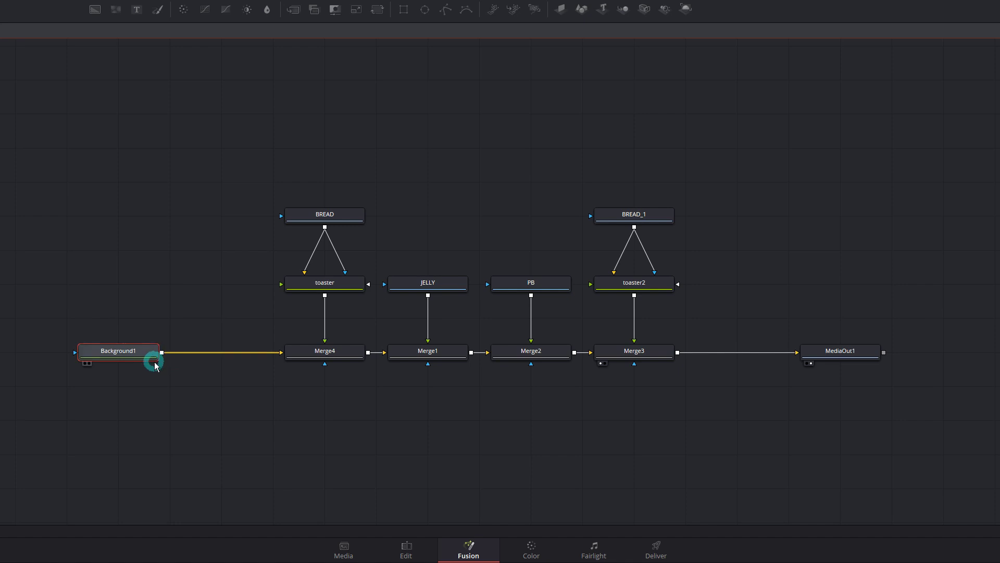
pyautogui.press('1')
pyautogui.moveTo(162, 353); pyautogui.dragTo(207, 311)
# Step: Select the Merge4 node and examine its center, size and blending settings
pyautogui.click(313, 361)
pyautogui.press('1')
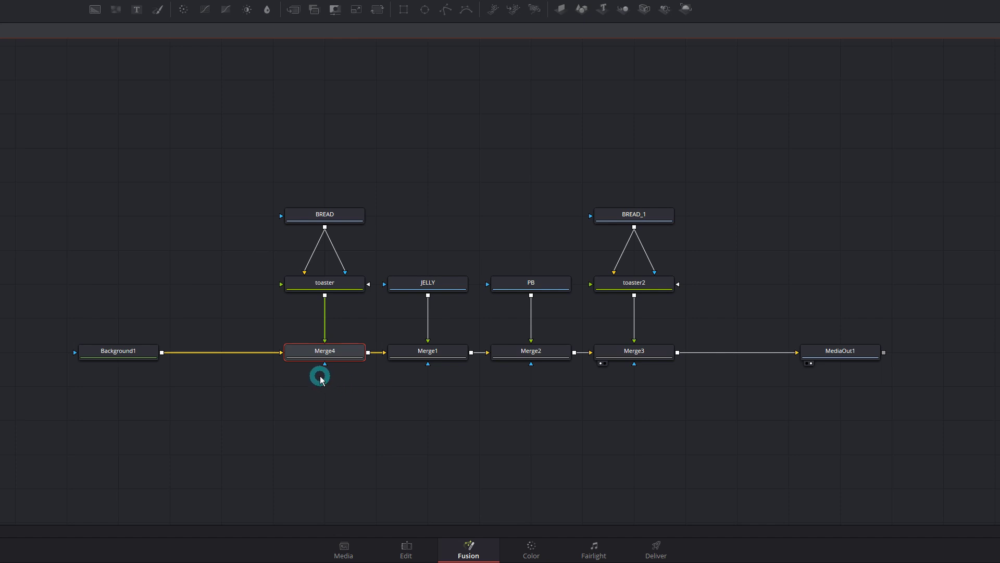
pyautogui.moveTo(342, 365)
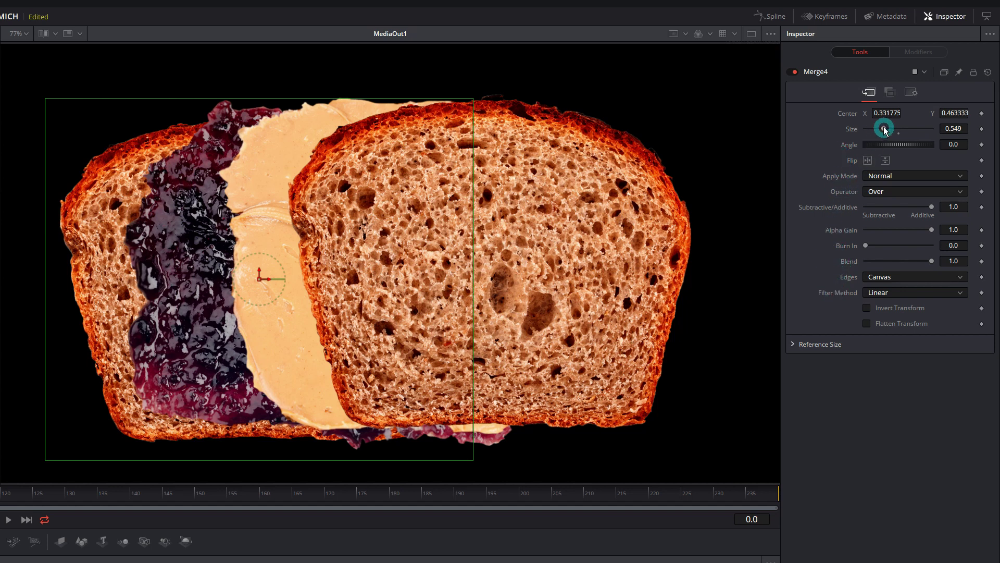
pyautogui.moveTo(884, 129); pyautogui.dragTo(861, 140)
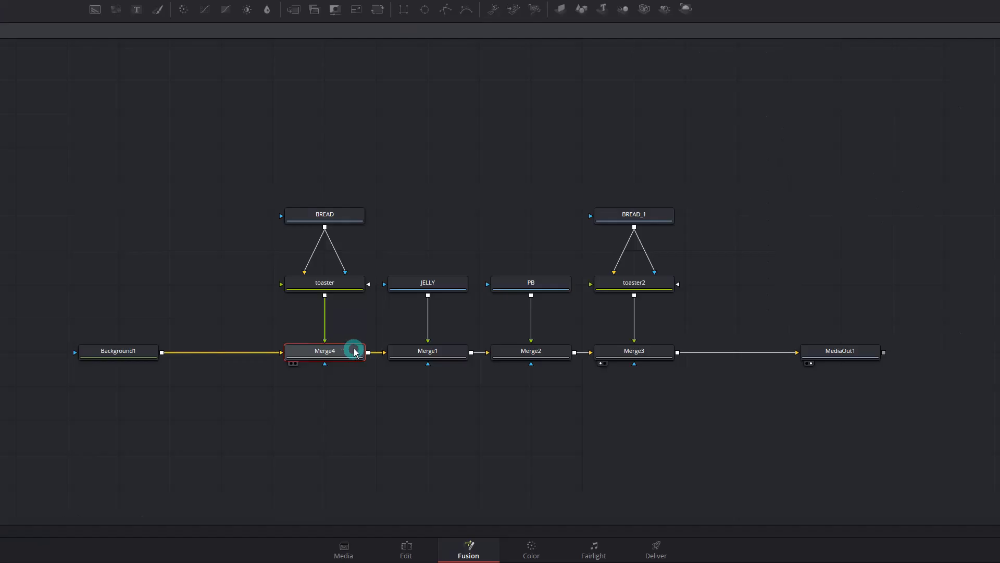
# Step: Trace the foreground branch from Merge4 up through toaster, and view the BREAD node in the first viewer
pyautogui.click(346, 353)
pyautogui.click(337, 330)
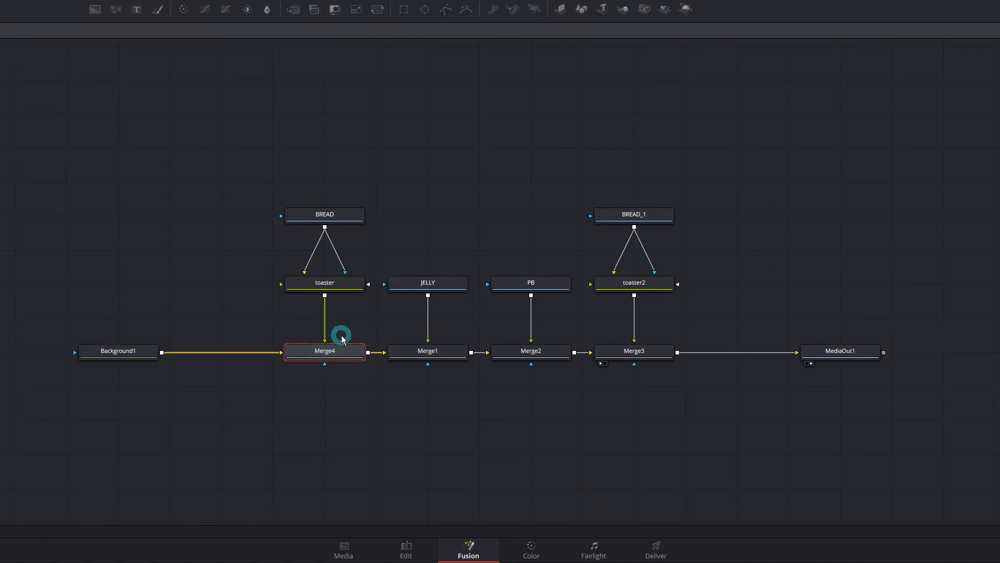
pyautogui.click(334, 348)
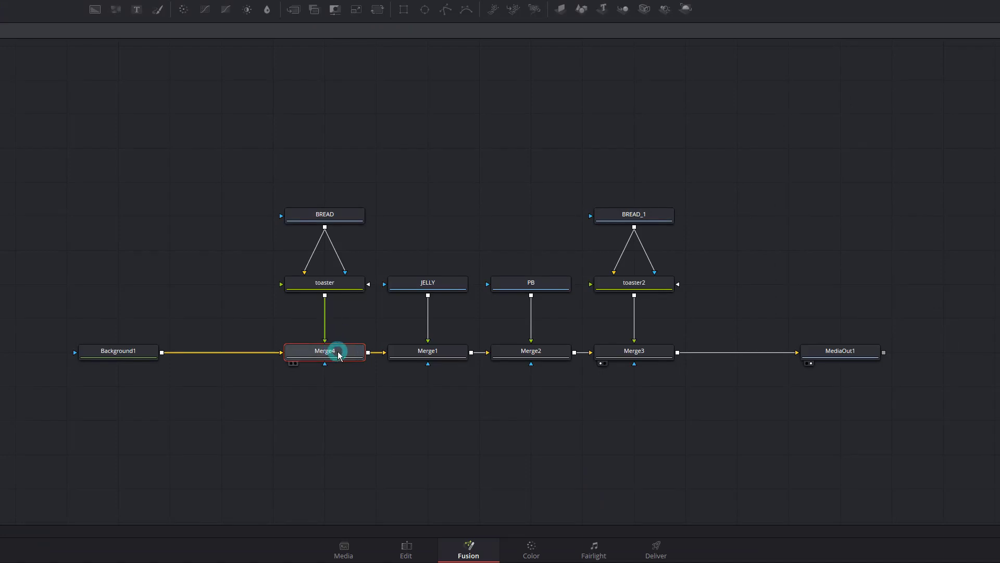
pyautogui.click(329, 296)
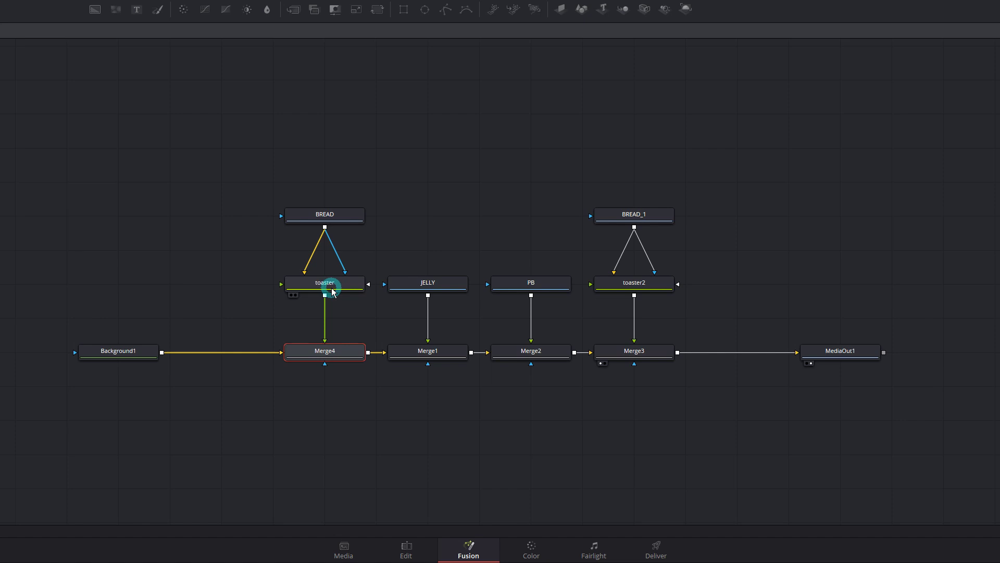
pyautogui.click(339, 222)
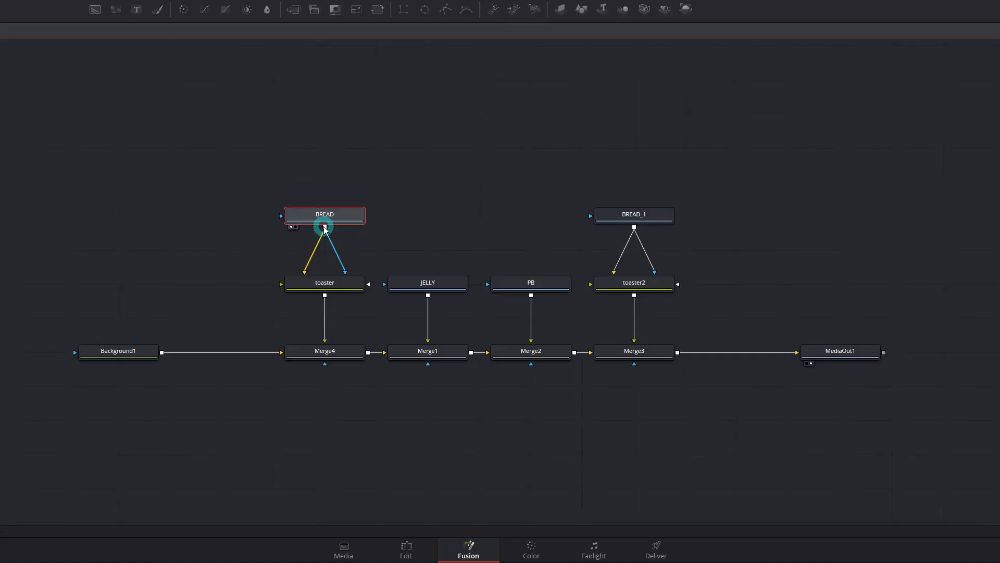
# Step: Follow BREAD's two connections into the toaster node, and view toaster in the first viewer
pyautogui.click(305, 275)
pyautogui.click(328, 286)
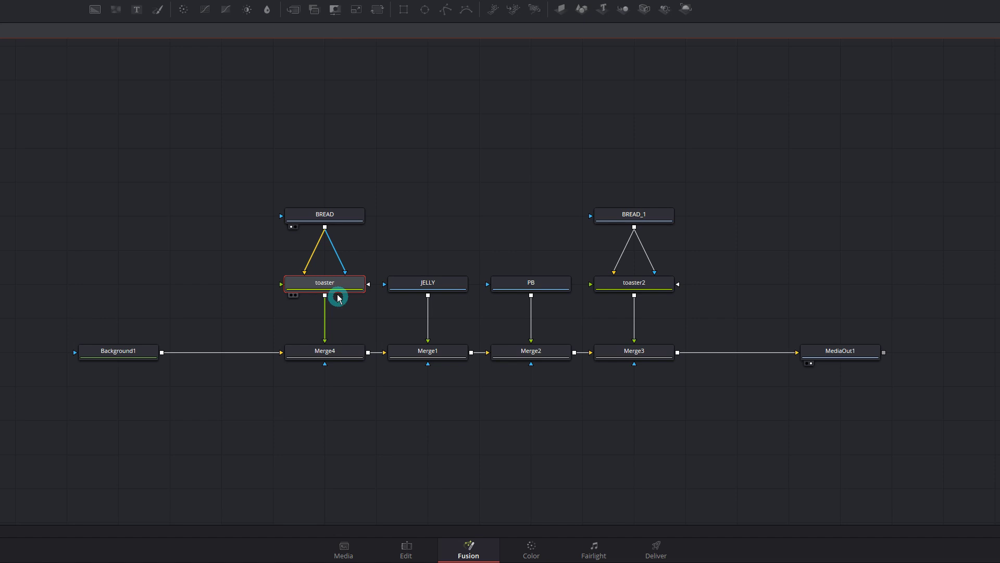
pyautogui.moveTo(329, 288)
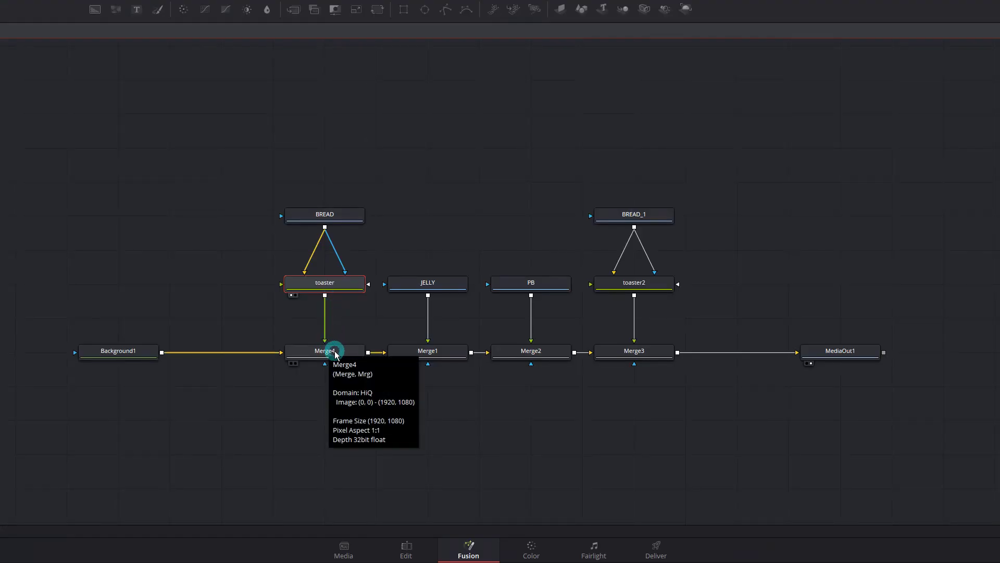
# Step: Select Background1 and the BREAD branch together, and trace the connections between BREAD, toaster and Merge4
pyautogui.moveTo(342, 154); pyautogui.dragTo(80, 415)
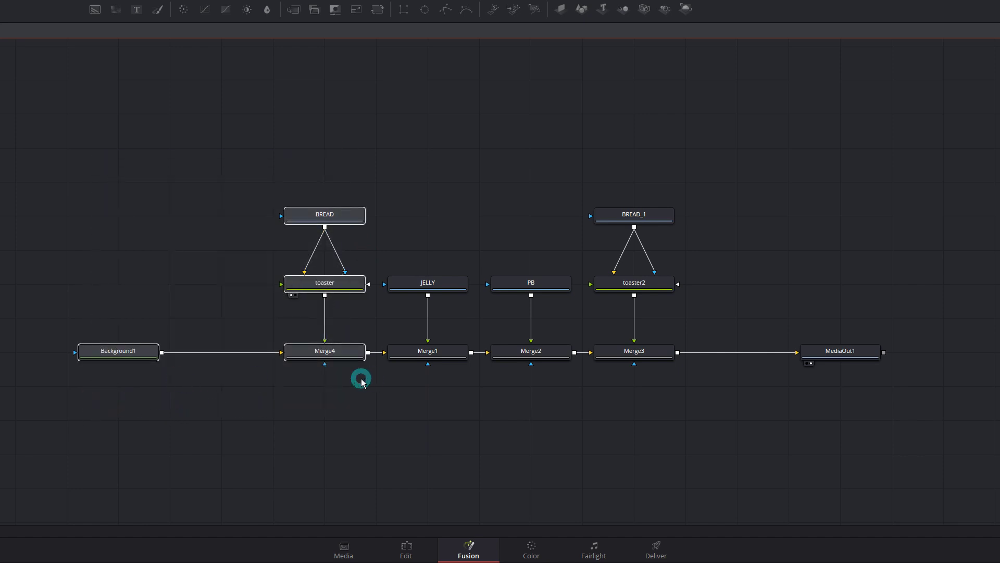
pyautogui.click(355, 223)
pyautogui.click(332, 286)
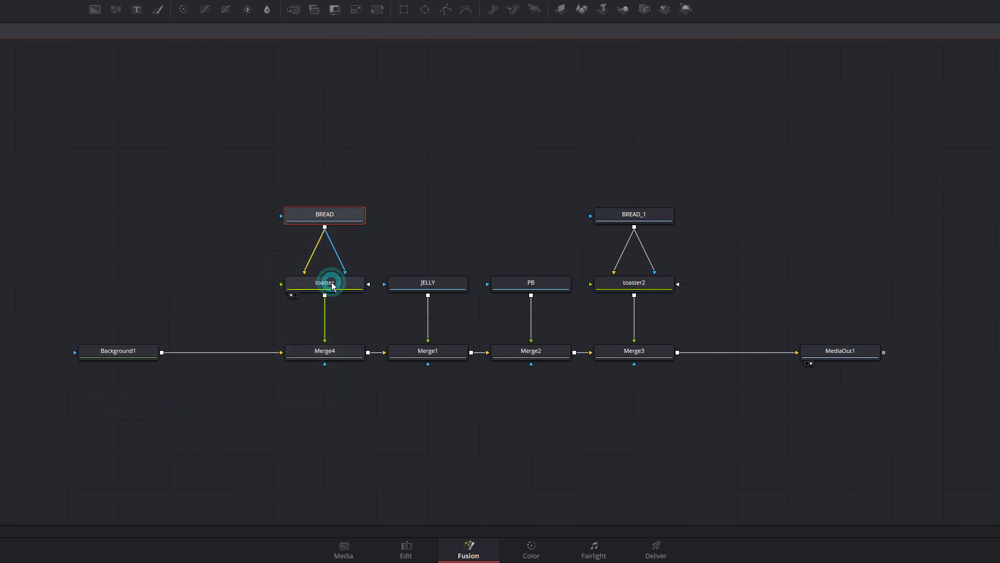
pyautogui.click(328, 345)
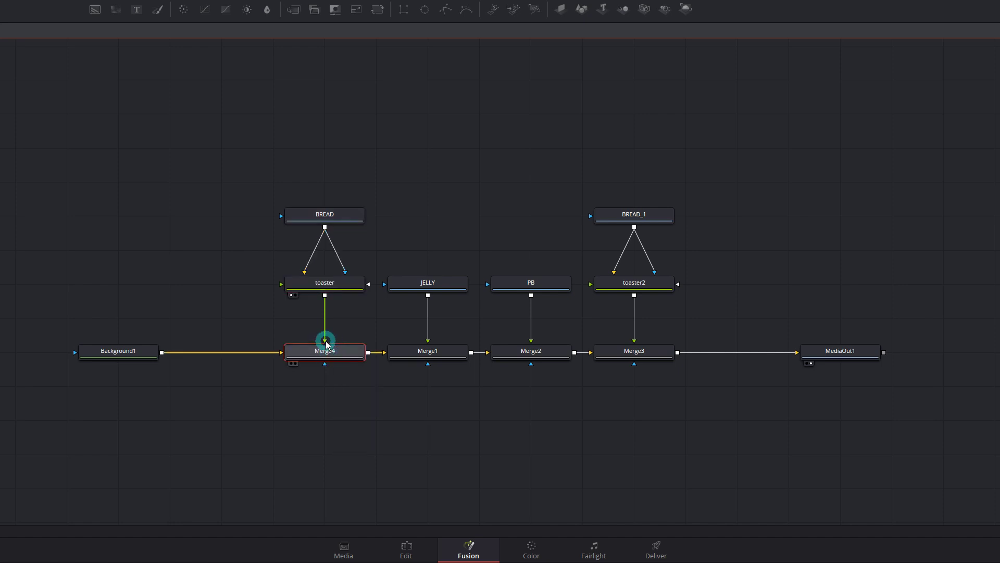
pyautogui.moveTo(146, 366)
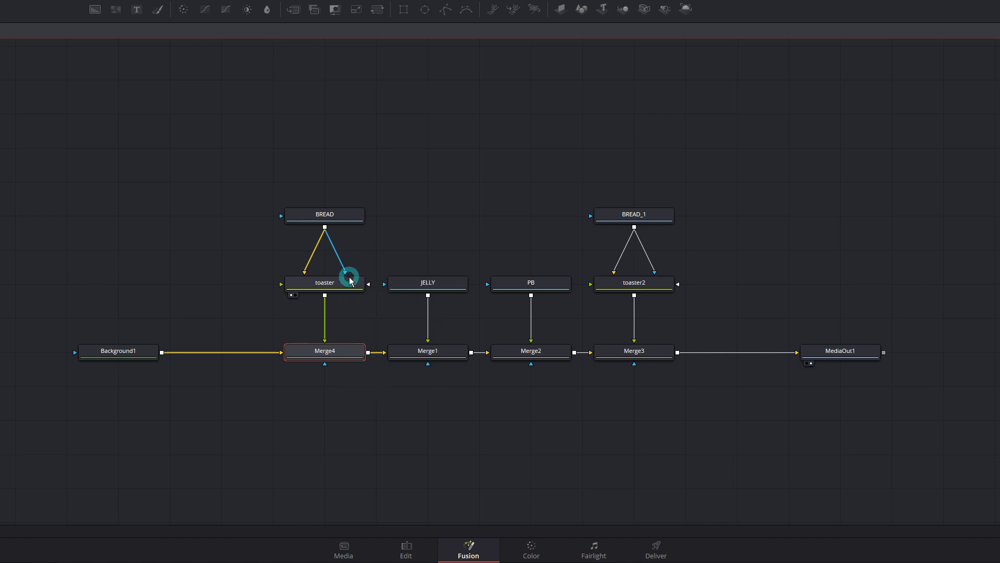
pyautogui.click(349, 282)
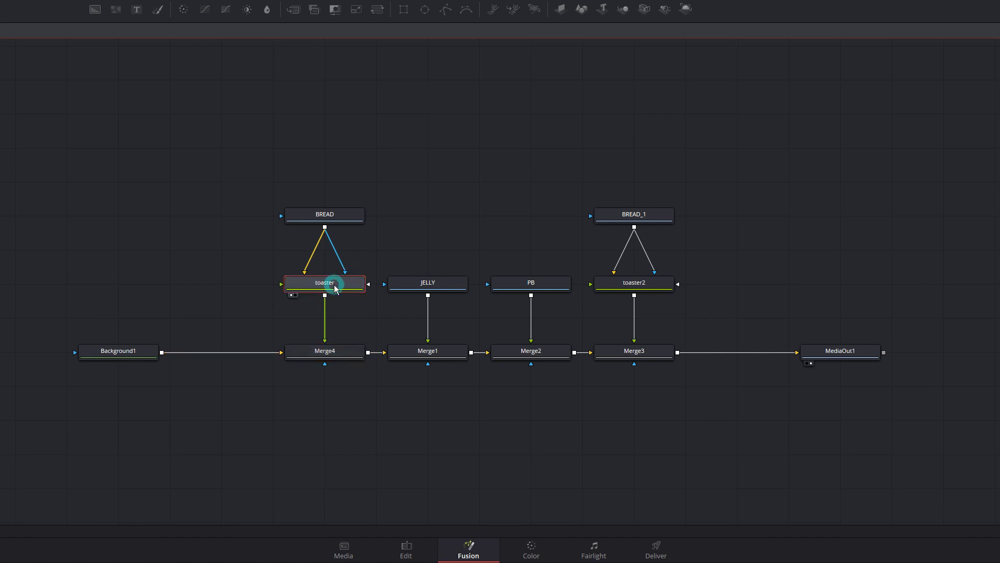
pyautogui.click(337, 223)
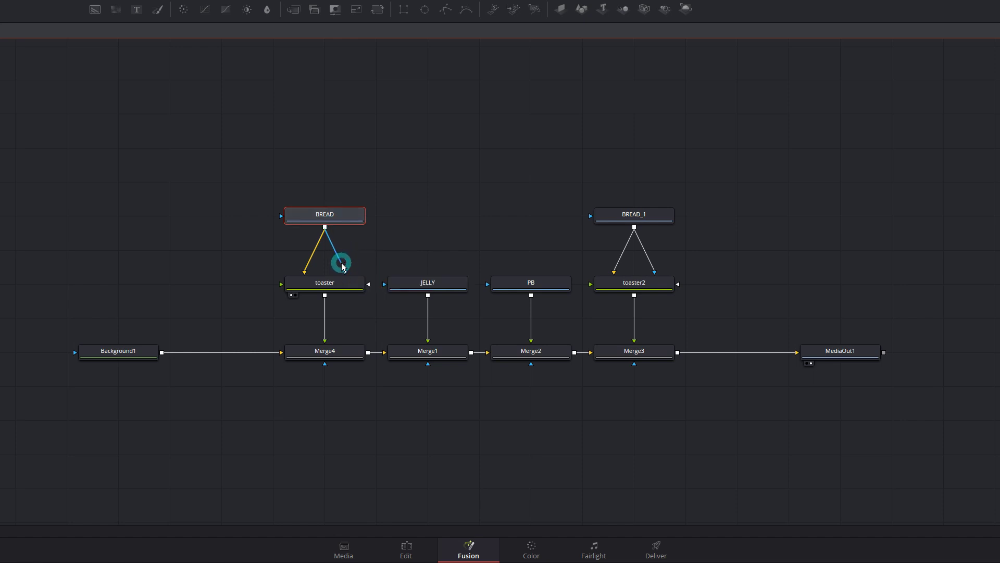
# Step: Disconnect BREAD from toaster's blue mask input, reconnect it to the same input, and select toaster
pyautogui.moveTo(340, 262); pyautogui.dragTo(360, 257)
pyautogui.moveTo(325, 227); pyautogui.dragTo(346, 263)
pyautogui.moveTo(343, 266); pyautogui.dragTo(347, 286)
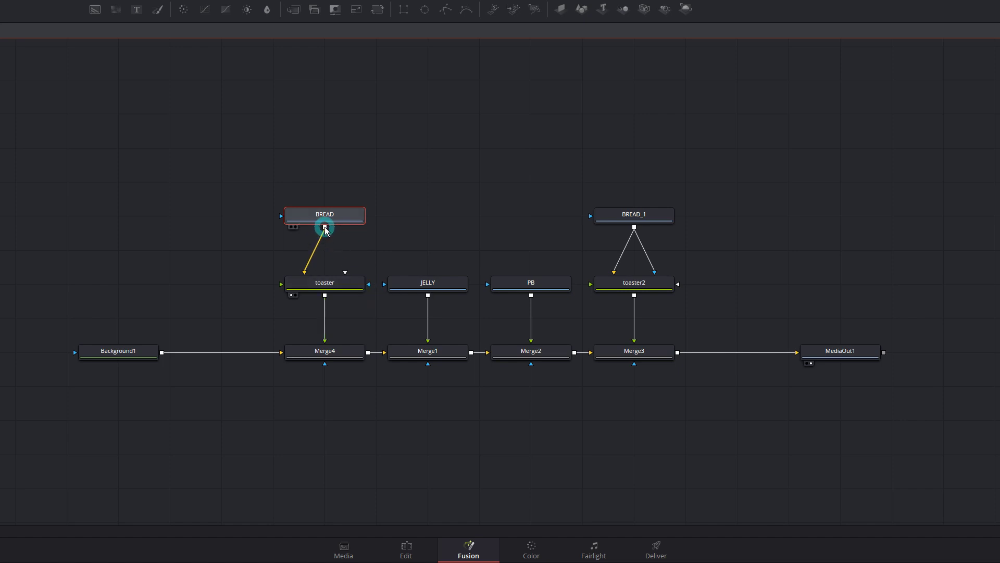
pyautogui.moveTo(326, 229); pyautogui.dragTo(348, 304)
pyautogui.click(308, 290)
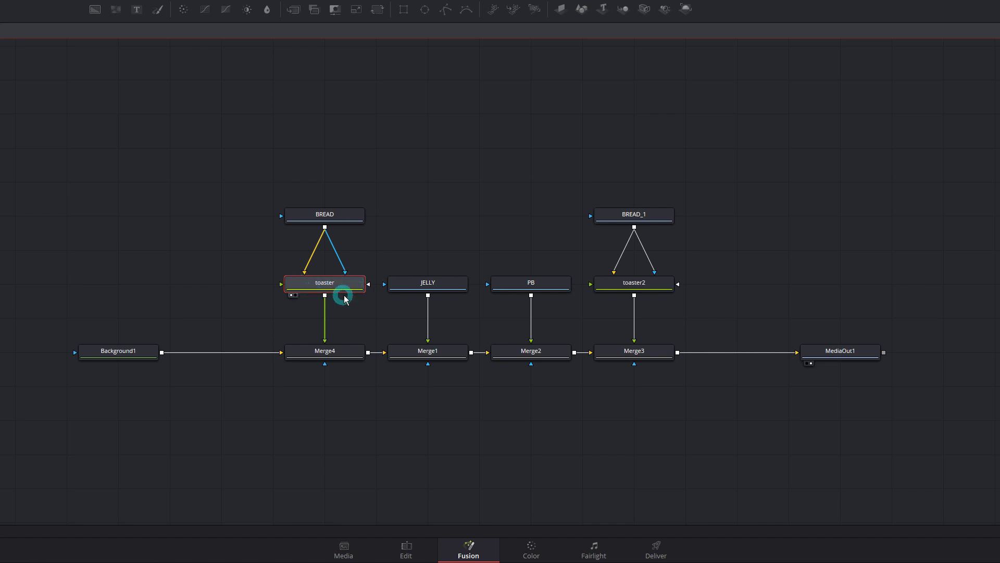
# Step: Follow the bottom slice from BREAD through toaster, and view Merge4 in the first viewer
pyautogui.moveTo(327, 225); pyautogui.dragTo(456, 415)
pyautogui.moveTo(395, 412); pyautogui.dragTo(325, 215)
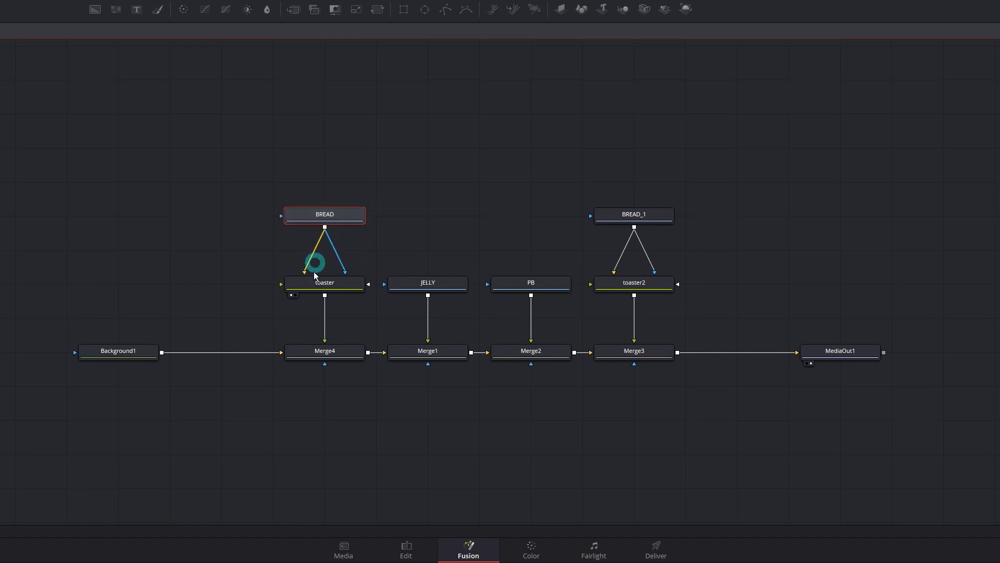
pyautogui.click(332, 354)
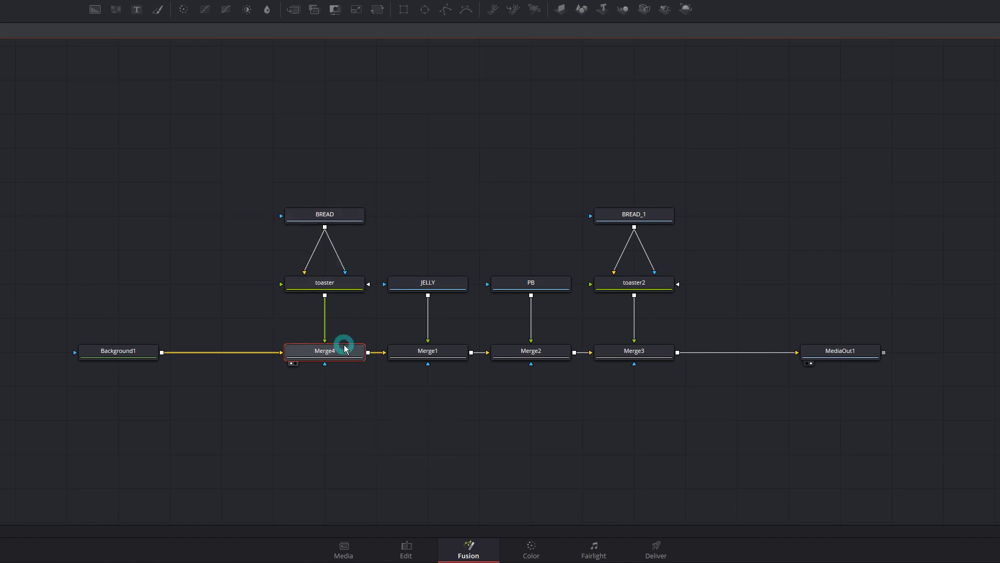
# Step: Trace how Merge4 and JELLY feed Merge1, and view JELLY and Merge1 in turn in the first viewer
pyautogui.click(442, 359)
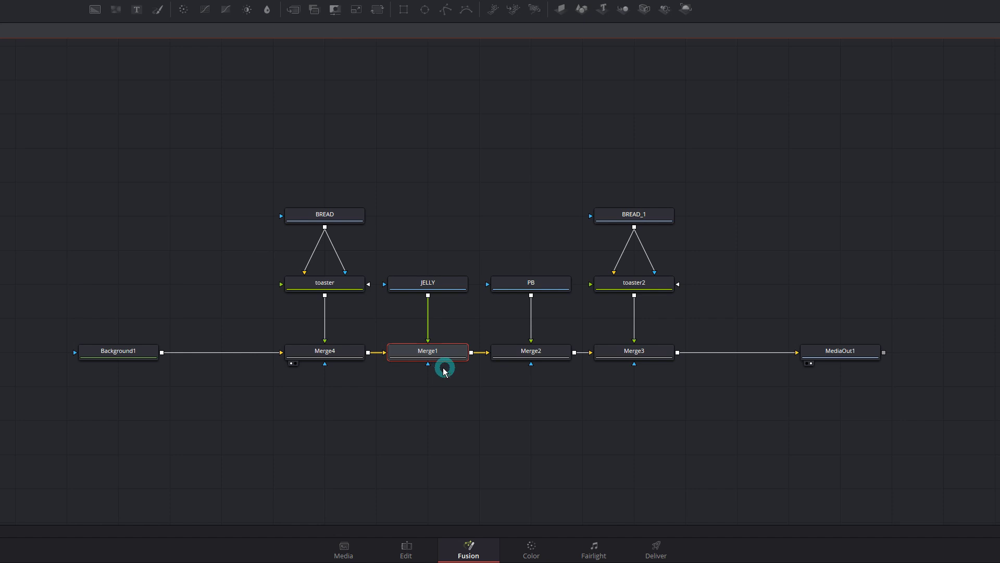
pyautogui.moveTo(371, 360); pyautogui.dragTo(392, 359)
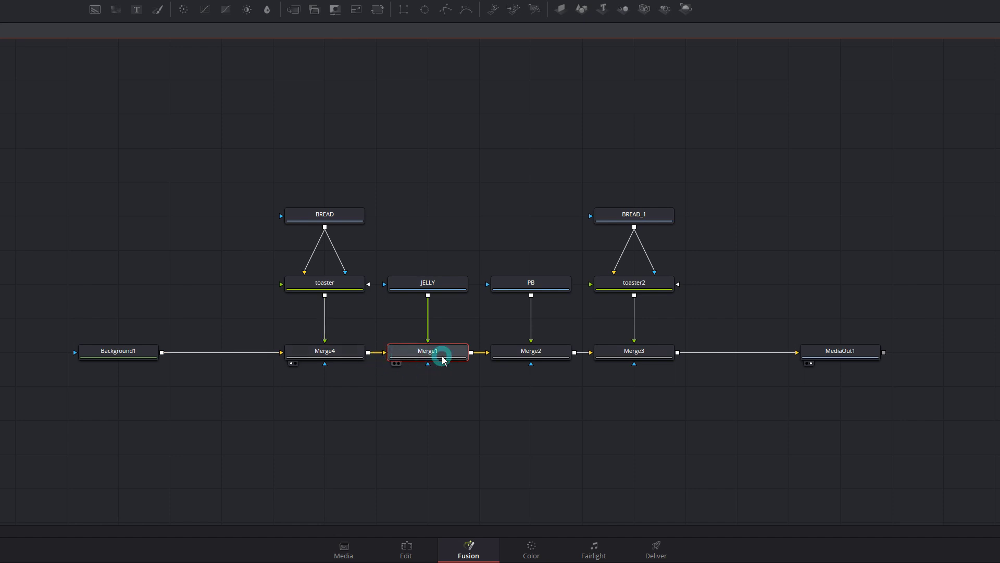
pyautogui.click(442, 290)
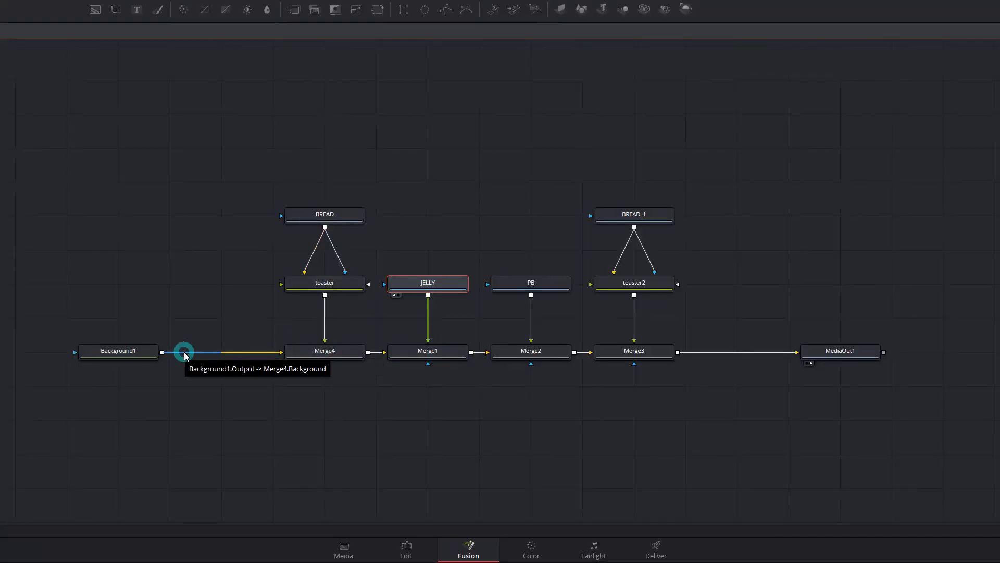
pyautogui.click(443, 354)
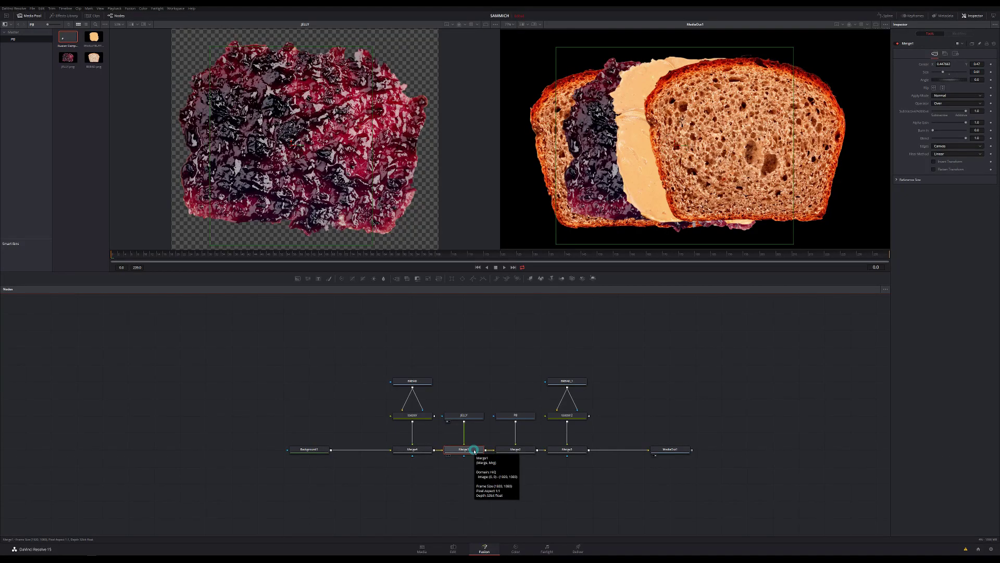
pyautogui.press('1')
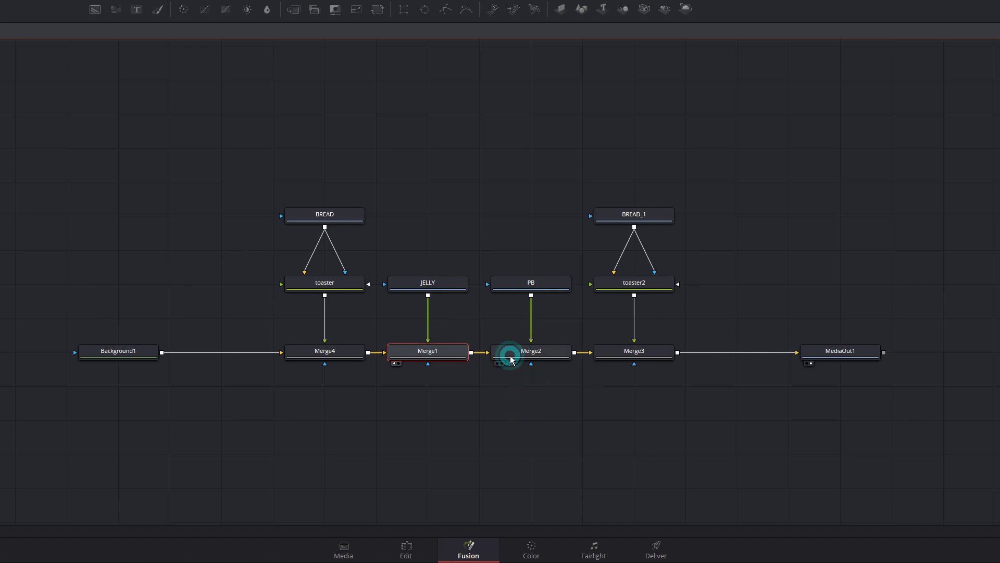
# Step: Trace the peanut butter branch into Merge2, and view PB and Merge2 in turn in the first viewer
pyautogui.click(510, 356)
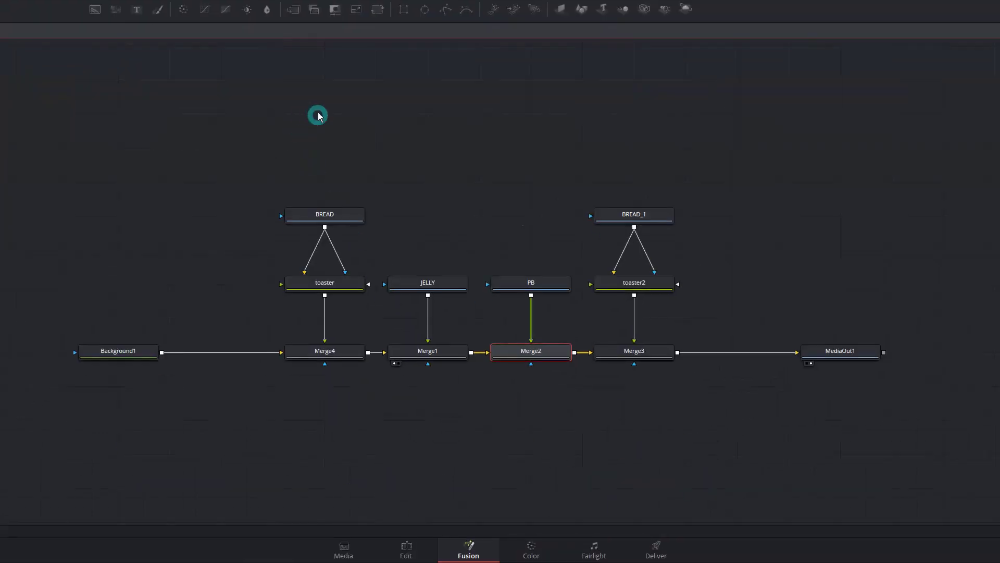
pyautogui.click(539, 287)
pyautogui.moveTo(540, 289)
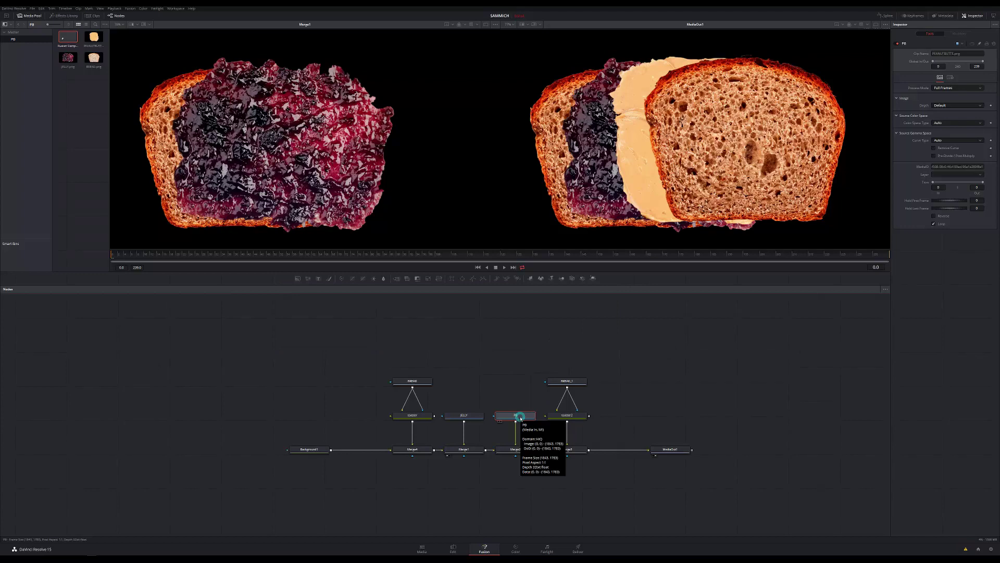
pyautogui.press('1')
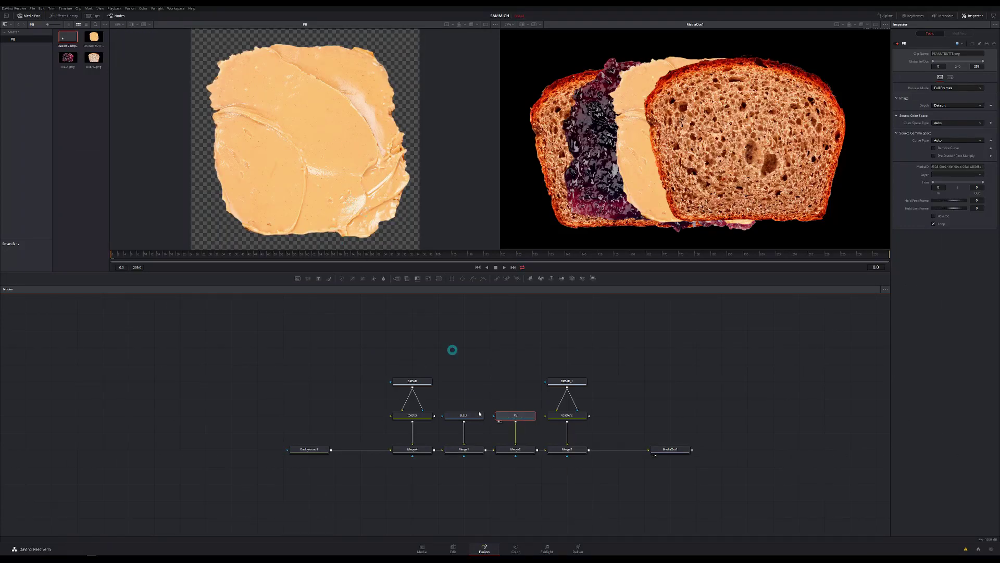
pyautogui.click(522, 453)
pyautogui.press('1')
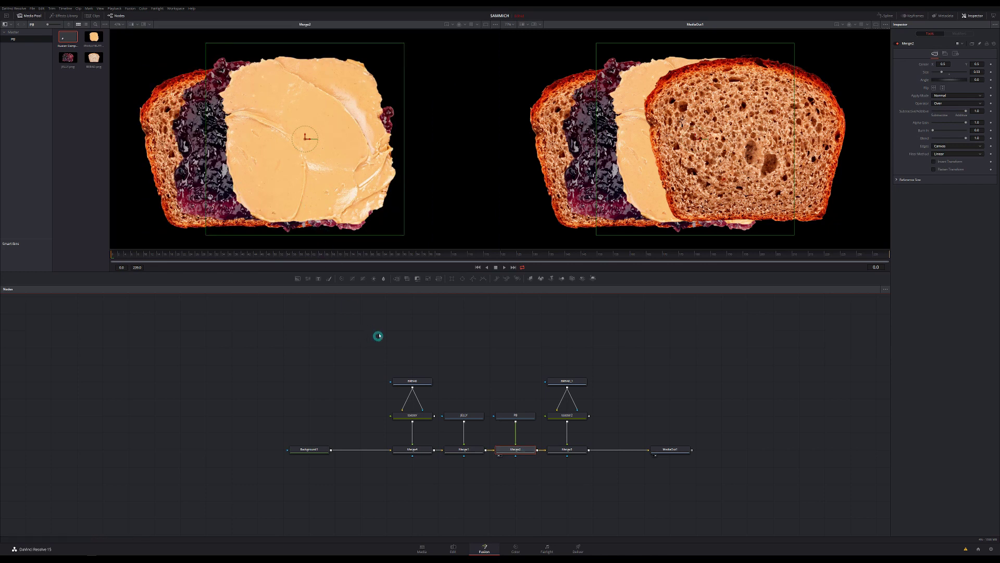
# Step: Compare the Merge3 branch with the Merge4 branch, and trace BREAD_1 through toaster2 to Merge3
pyautogui.click(567, 450)
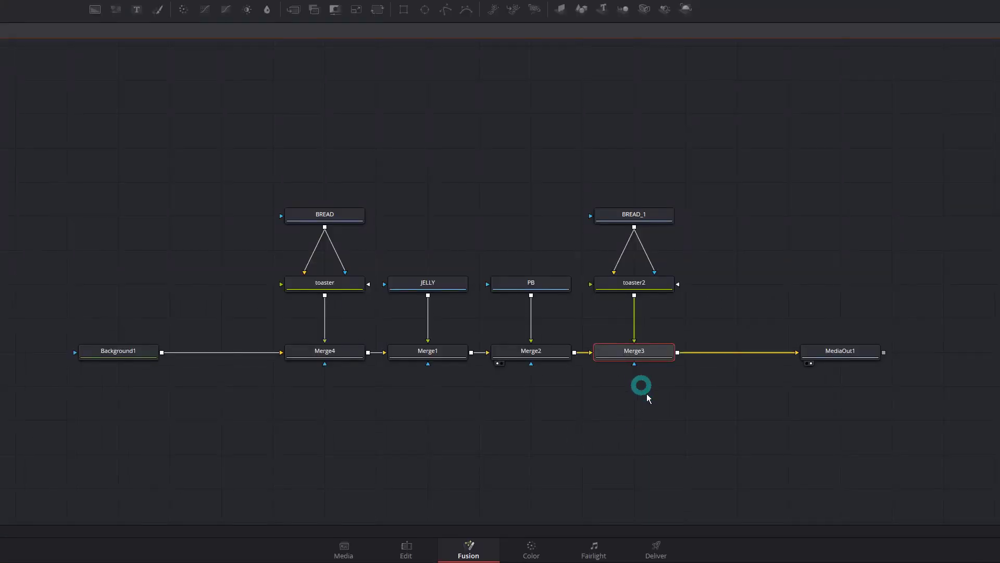
pyautogui.moveTo(649, 399); pyautogui.dragTo(615, 182)
pyautogui.click(328, 202)
pyautogui.moveTo(336, 189); pyautogui.dragTo(287, 405)
pyautogui.click(641, 215)
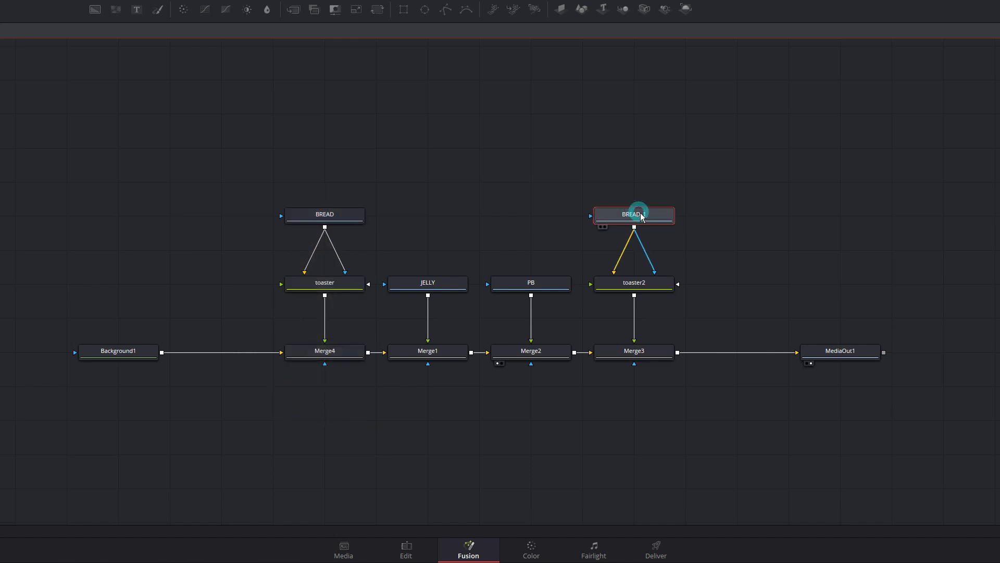
pyautogui.click(651, 290)
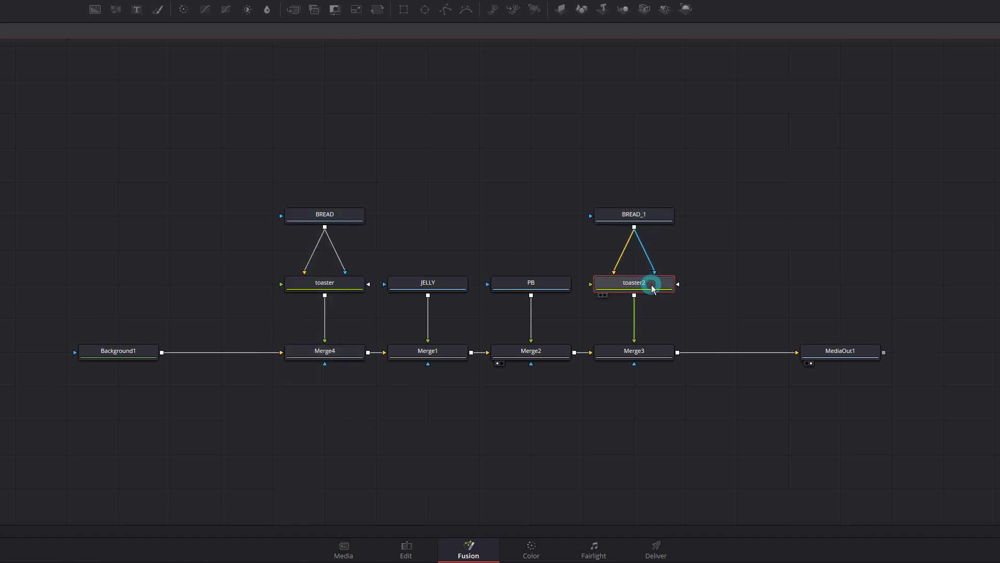
pyautogui.click(636, 351)
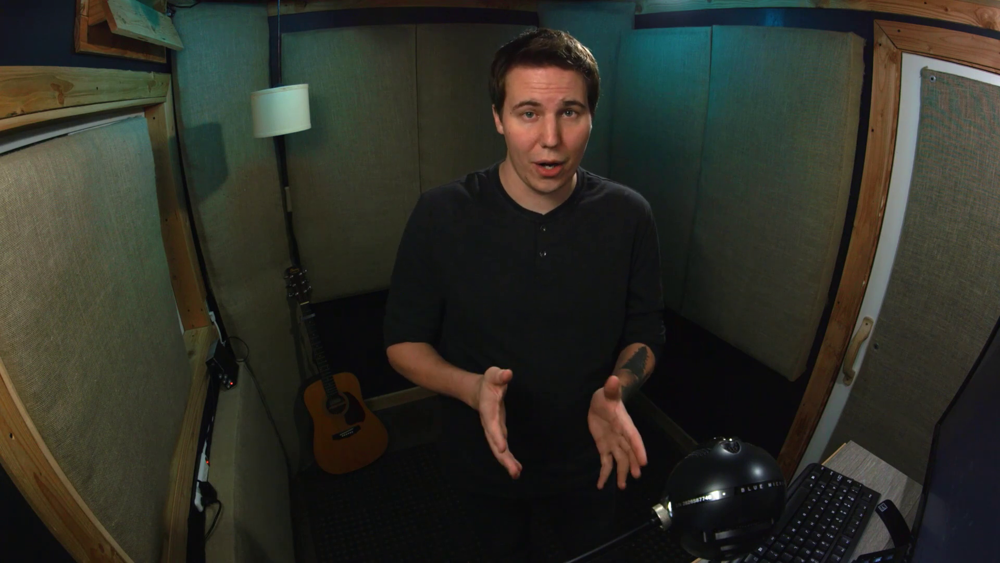
# Step: Select the two bread branches in turn to compare them, and delete BREAD_1 and toaster2
pyautogui.moveTo(619, 181); pyautogui.dragTo(656, 386)
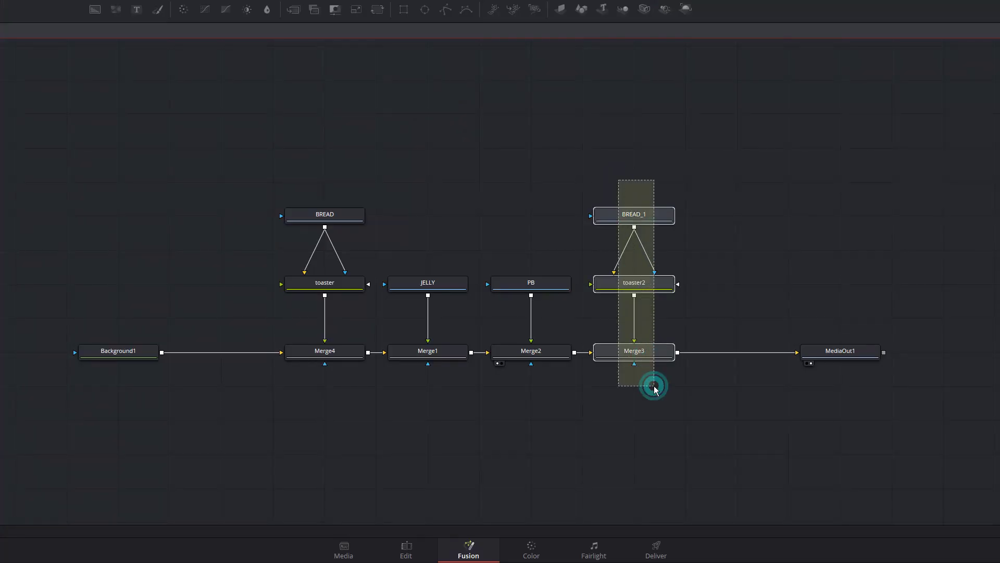
pyautogui.moveTo(295, 170); pyautogui.dragTo(342, 410)
pyautogui.click(349, 215)
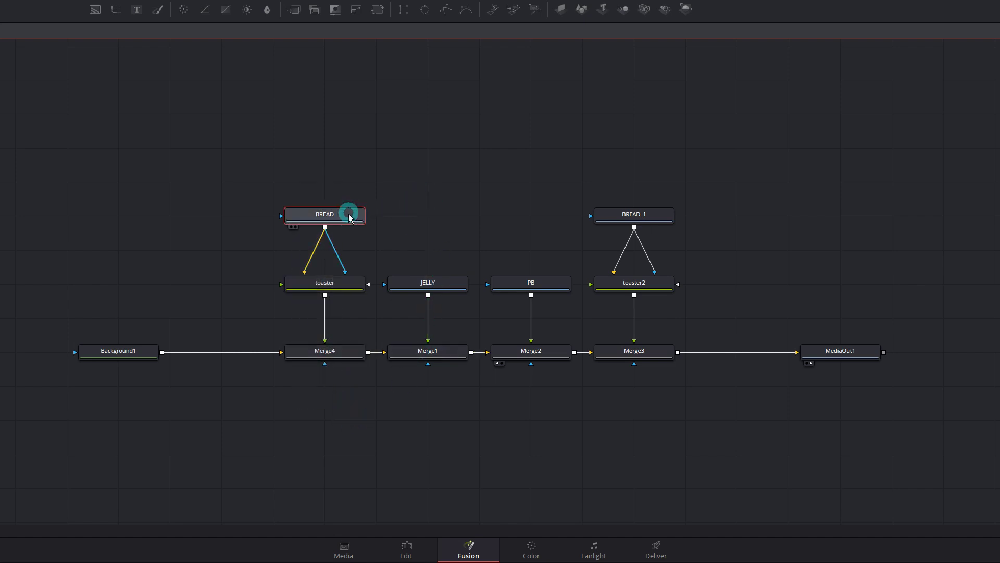
pyautogui.click(654, 217)
pyautogui.keyDown('ctrl'); pyautogui.click(358, 219); pyautogui.keyUp('ctrl')
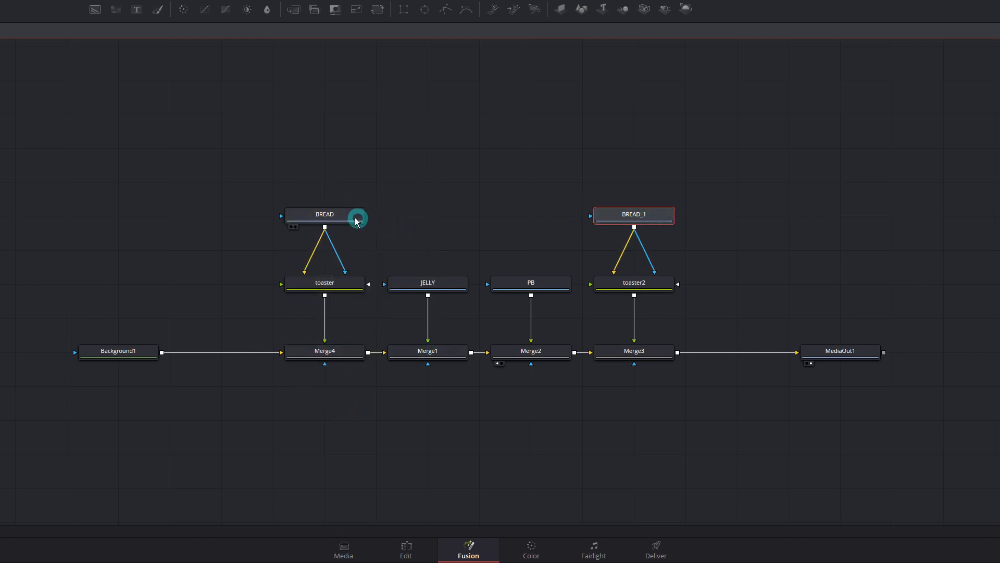
pyautogui.moveTo(610, 192); pyautogui.dragTo(668, 293)
pyautogui.press('Delete')
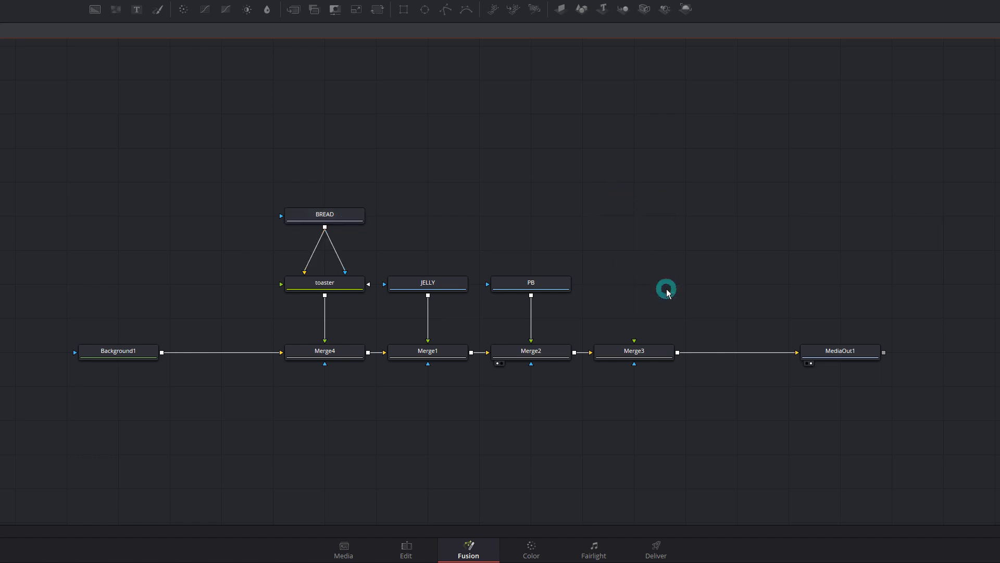
# Step: Move BREAD and toaster above the gap between JELLY and PB, and connect toaster's output to Merge3's foreground input
pyautogui.moveTo(360, 284); pyautogui.dragTo(498, 201)
pyautogui.moveTo(437, 217); pyautogui.dragTo(634, 342)
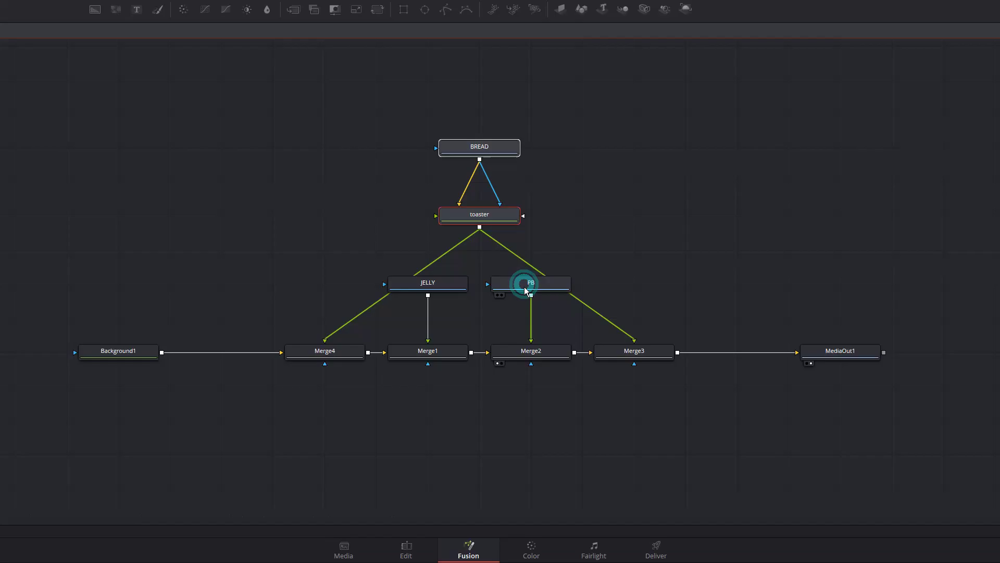
# Step: Place PB below Merge2 and JELLY below Merge1, and lower BREAD and toaster closer to the merge row
pyautogui.moveTo(531, 284); pyautogui.dragTo(531, 380)
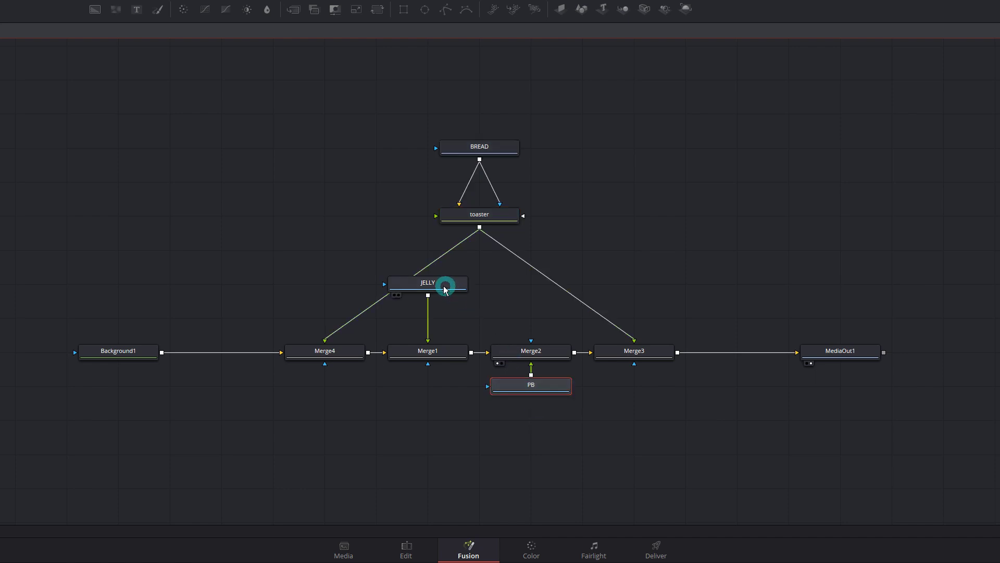
pyautogui.moveTo(446, 285); pyautogui.dragTo(447, 388)
pyautogui.moveTo(489, 219); pyautogui.dragTo(489, 287)
pyautogui.click(609, 292)
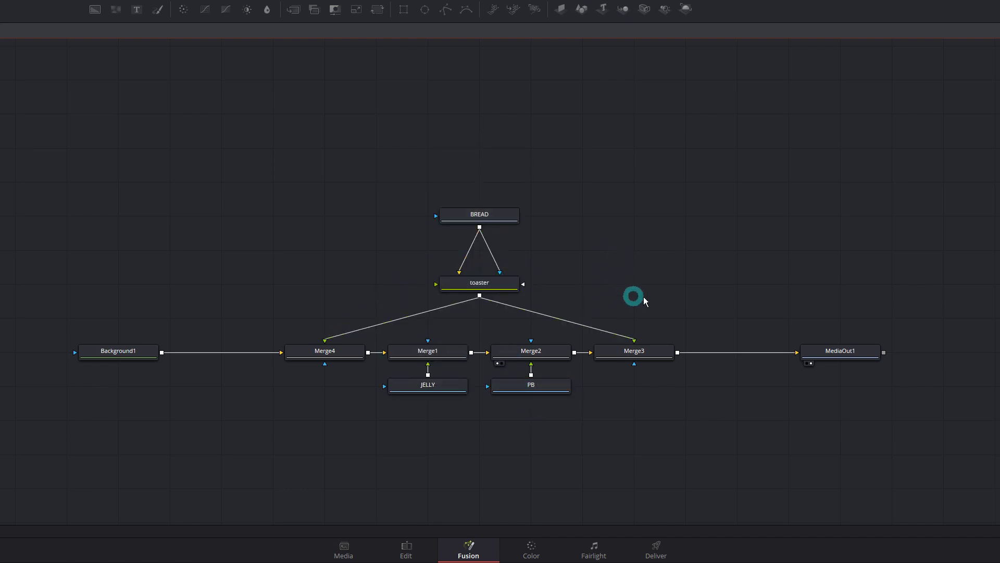
# Step: Select toaster and examine its shared connections to Merge4 and Merge3 and its color correction settings
pyautogui.click(496, 289)
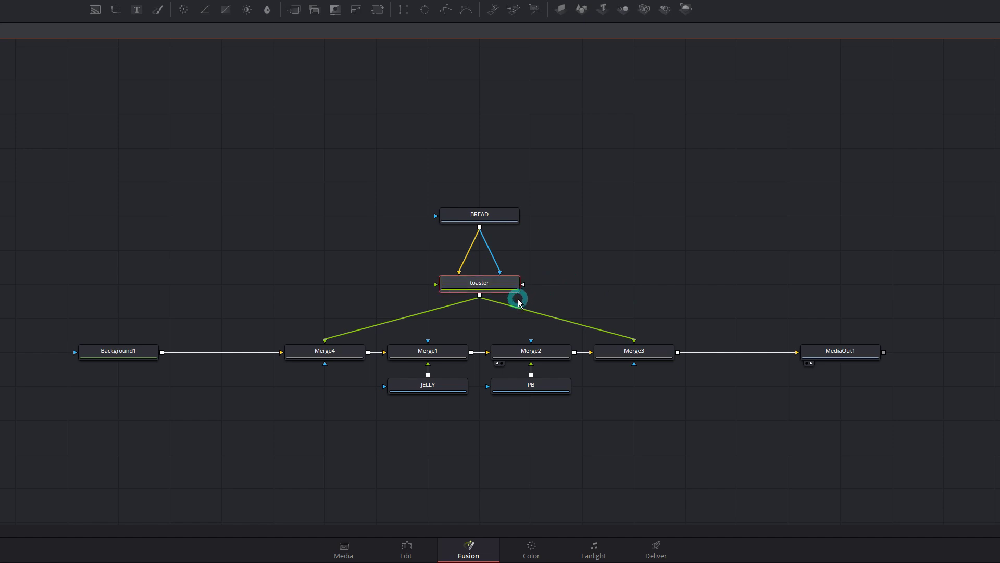
pyautogui.click(446, 295)
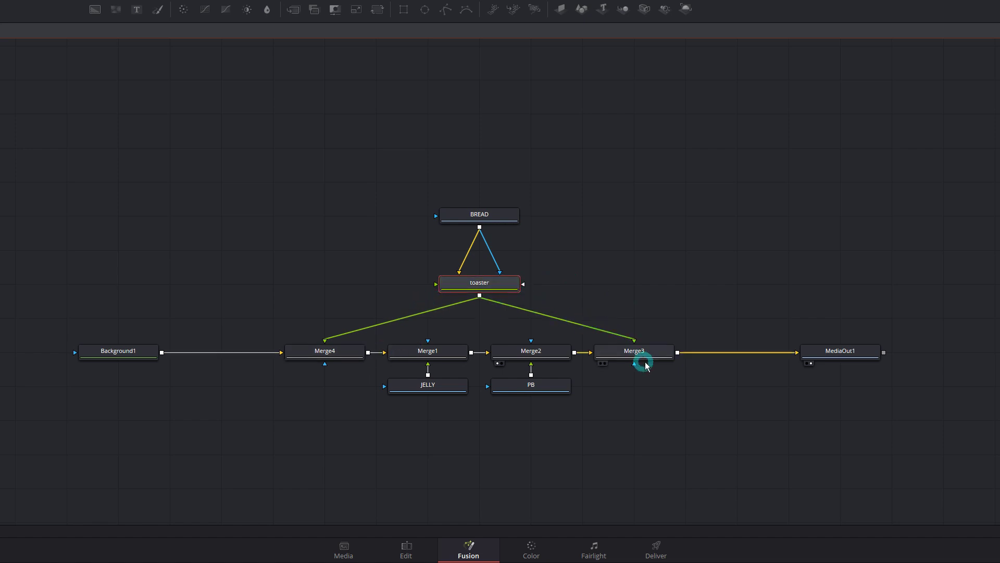
pyautogui.click(635, 341)
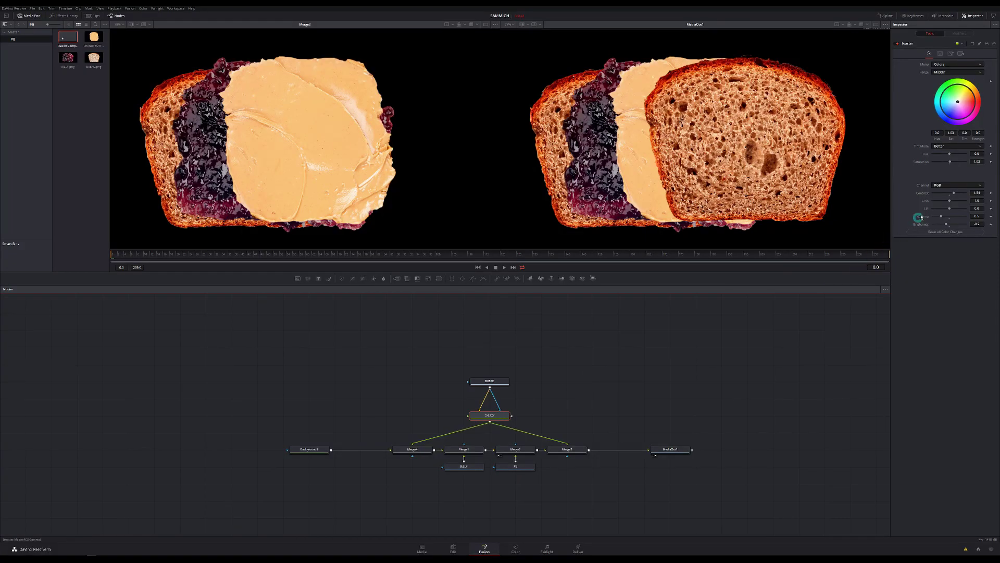
# Step: Lower the toaster node's gamma to about 0.36 to darken both bread slices
pyautogui.moveTo(941, 216); pyautogui.dragTo(940, 217)
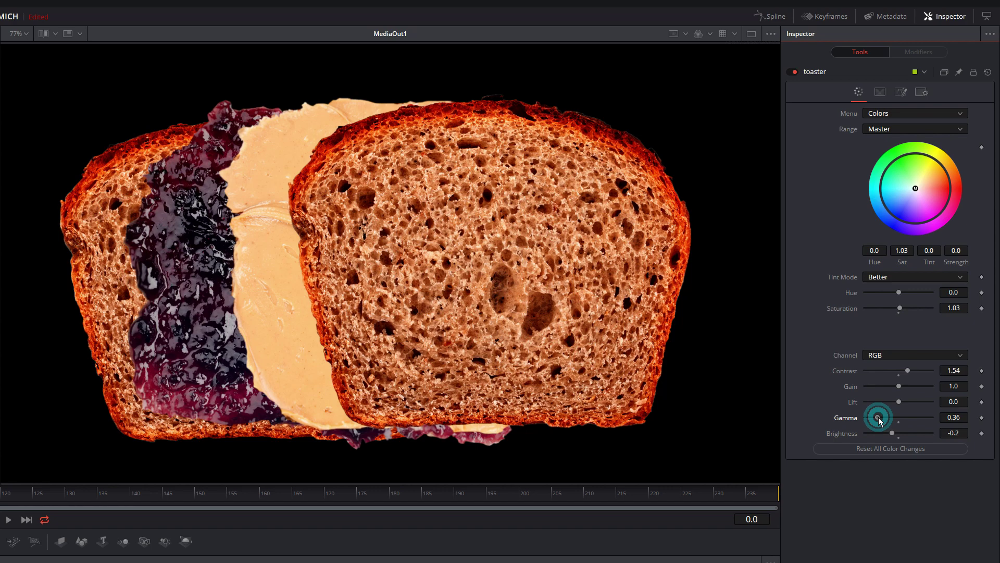
pyautogui.moveTo(879, 420); pyautogui.dragTo(877, 417)
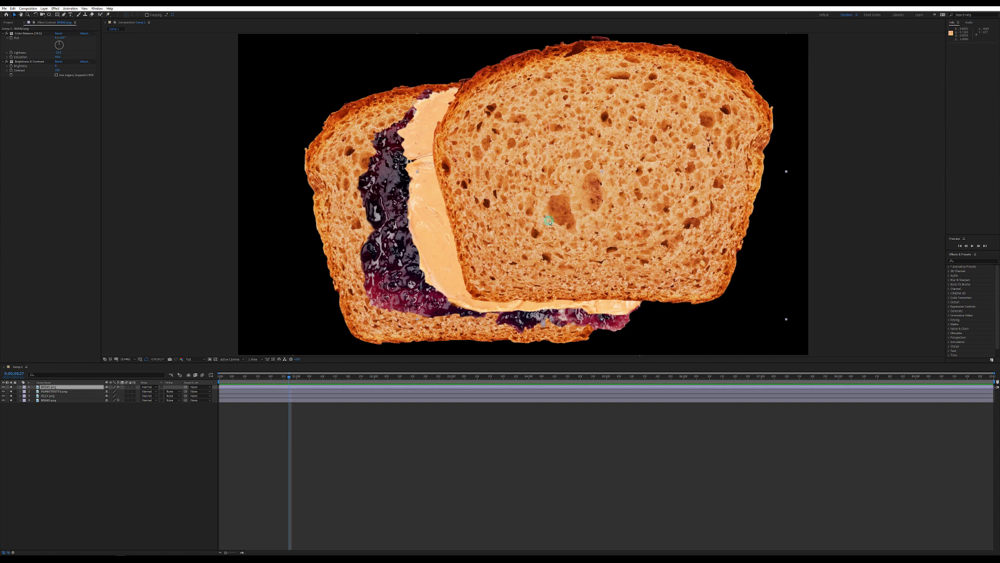
# Step: Switch to After Effects and examine Comp 1's layer stack, selecting each layer from bottom to top and all four together
pyautogui.moveTo(86, 411); pyautogui.dragTo(74, 386)
pyautogui.click(84, 426)
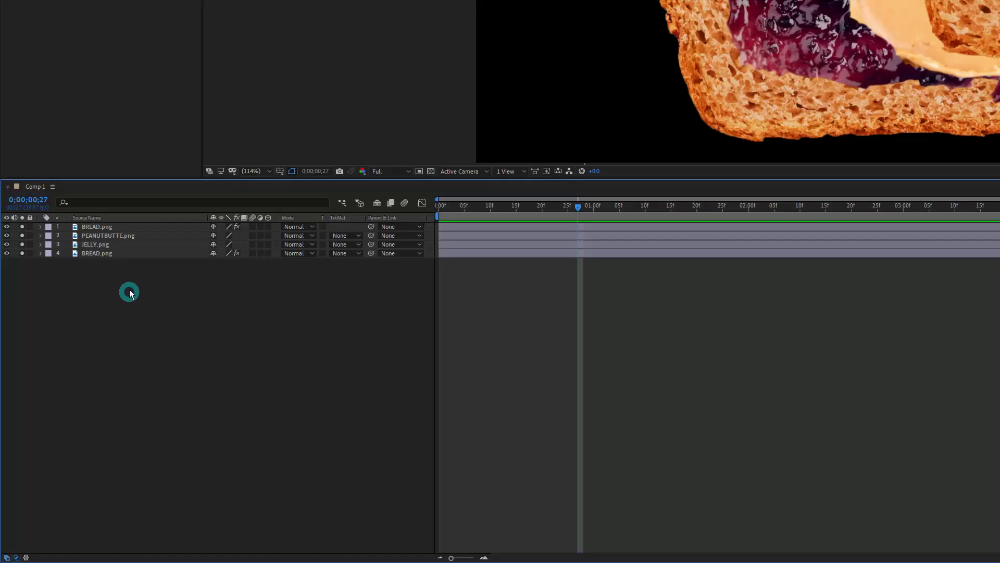
pyautogui.click(139, 255)
pyautogui.click(136, 245)
pyautogui.click(136, 234)
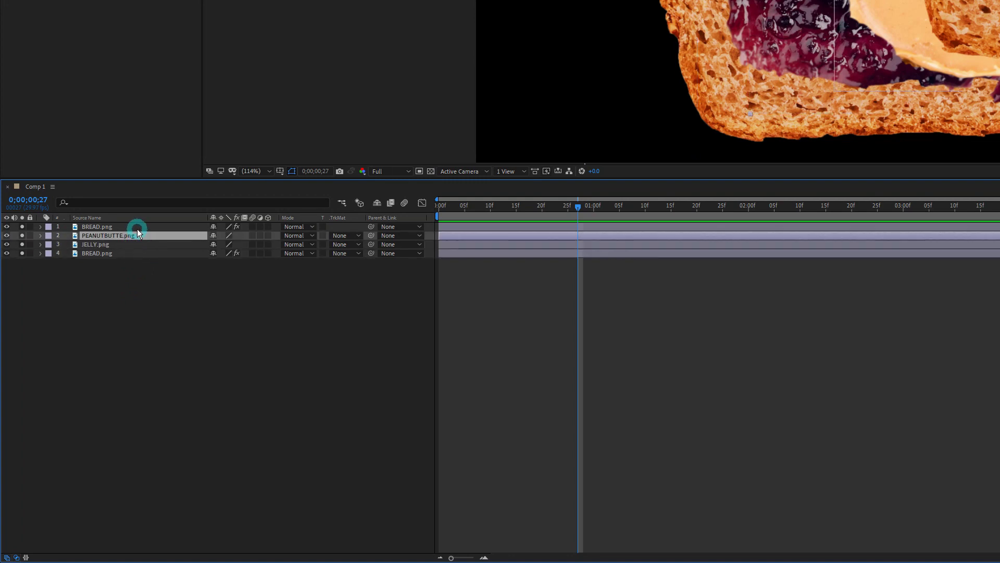
pyautogui.click(136, 228)
pyautogui.click(156, 289)
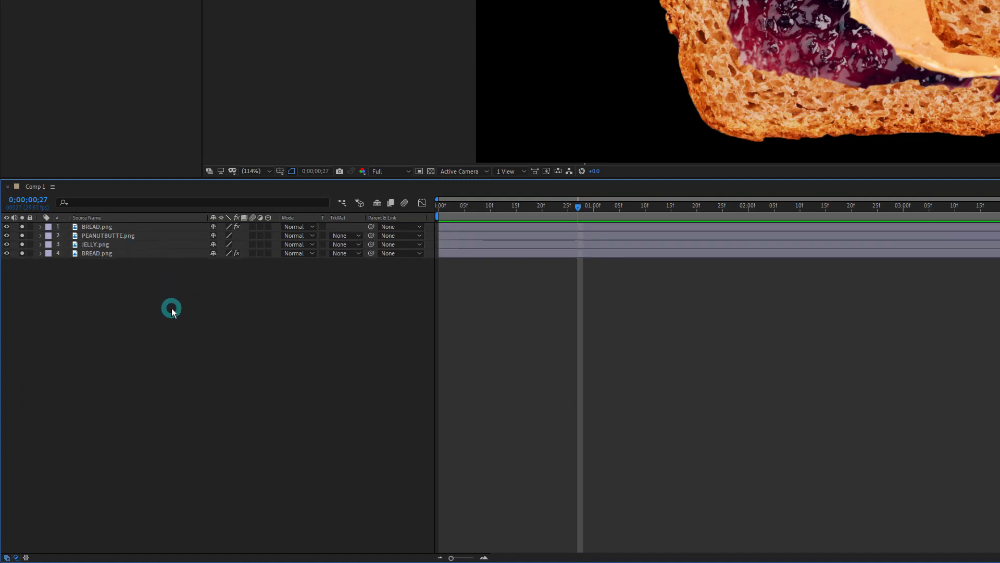
pyautogui.moveTo(172, 279); pyautogui.dragTo(147, 230)
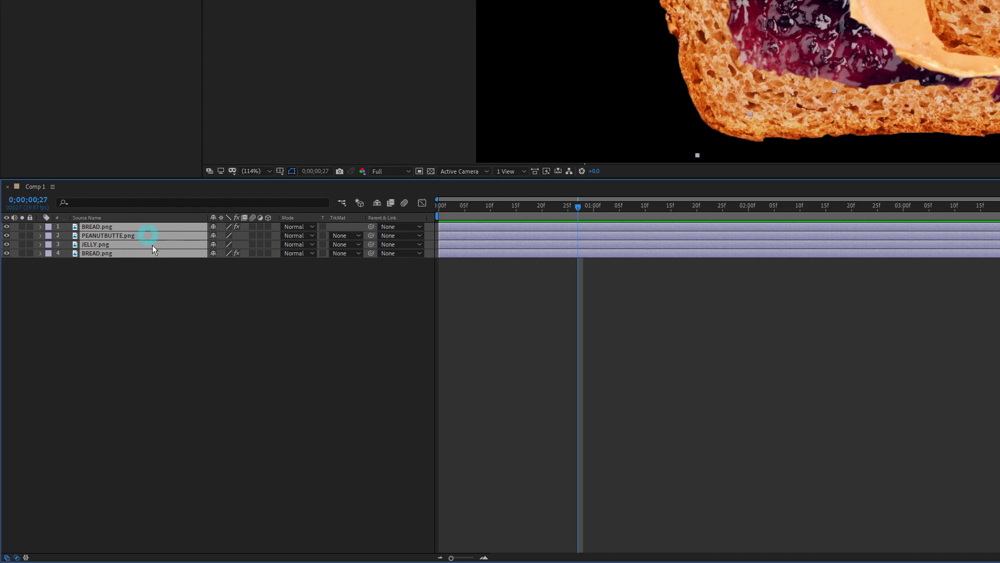
pyautogui.click(207, 292)
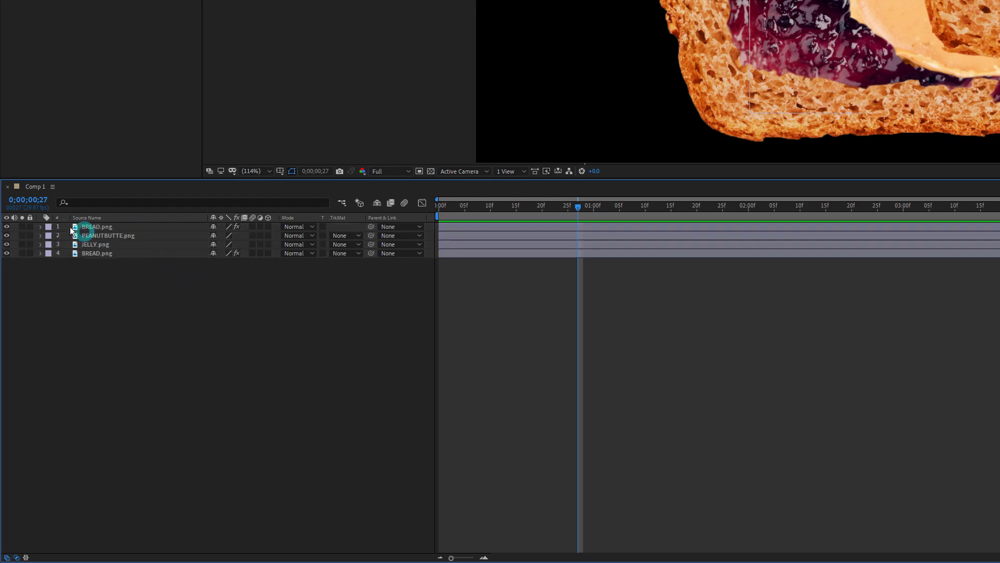
# Step: Reveal the effects on the top BREAD.png layer and examine its Brightness & Contrast settings
pyautogui.click(41, 227)
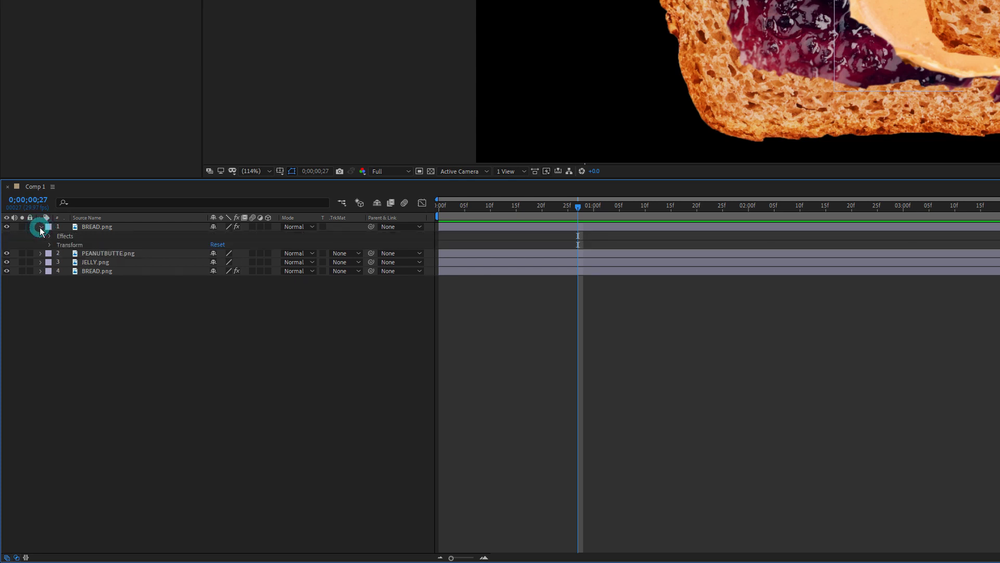
pyautogui.click(51, 236)
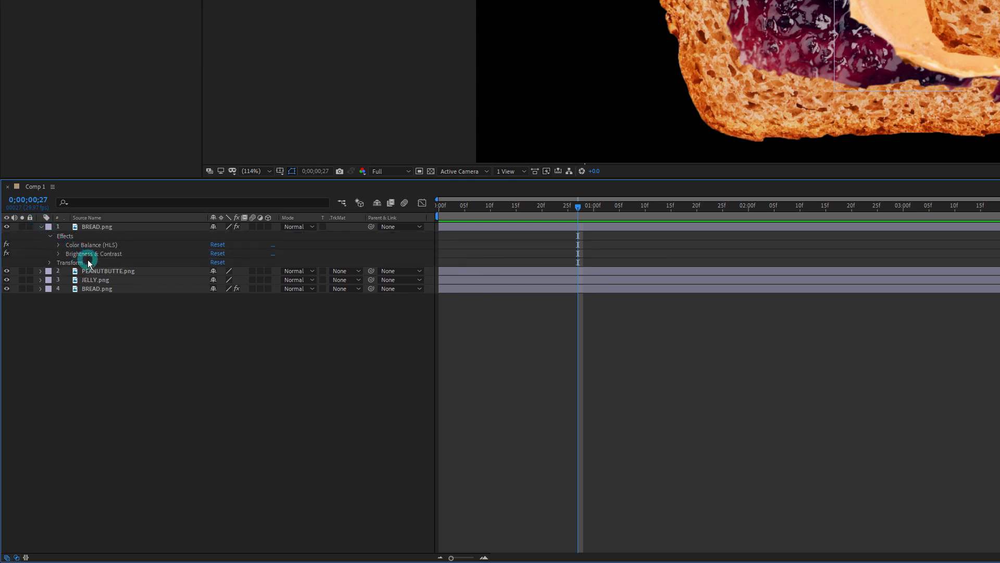
pyautogui.click(58, 255)
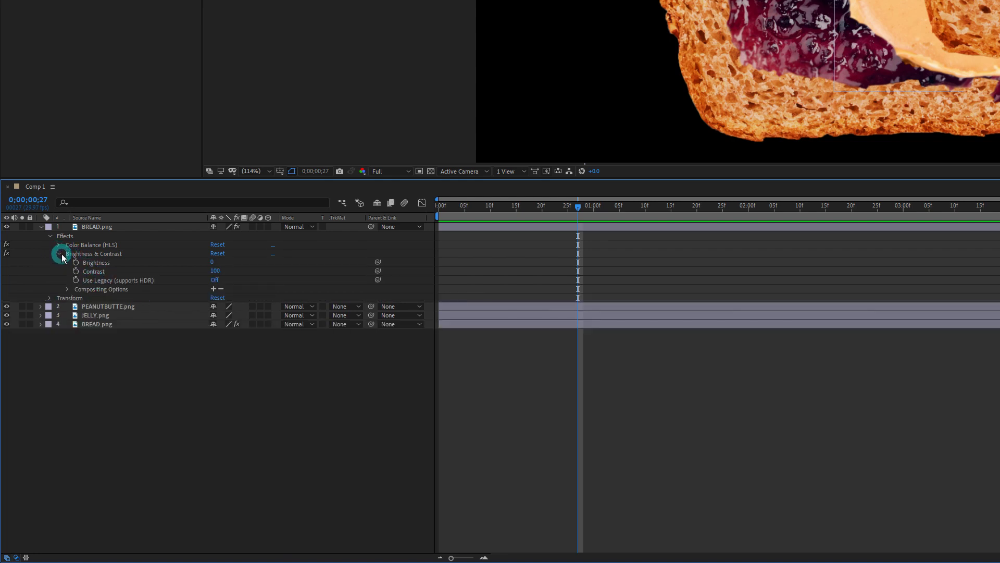
pyautogui.click(145, 293)
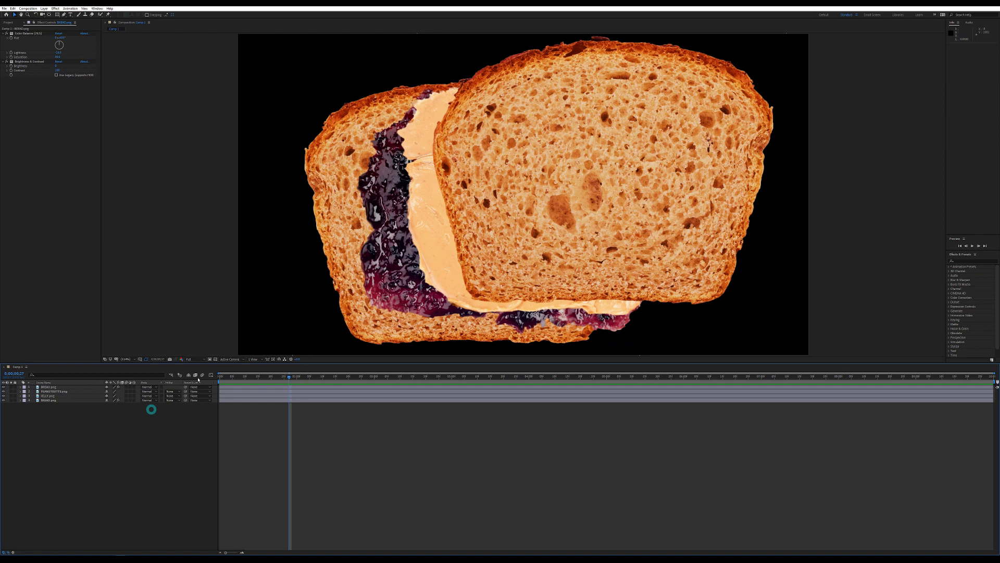
# Step: Switch to DaVinci Resolve and select BREAD and toaster in turn to inspect the shared bread branch
pyautogui.click(478, 271)
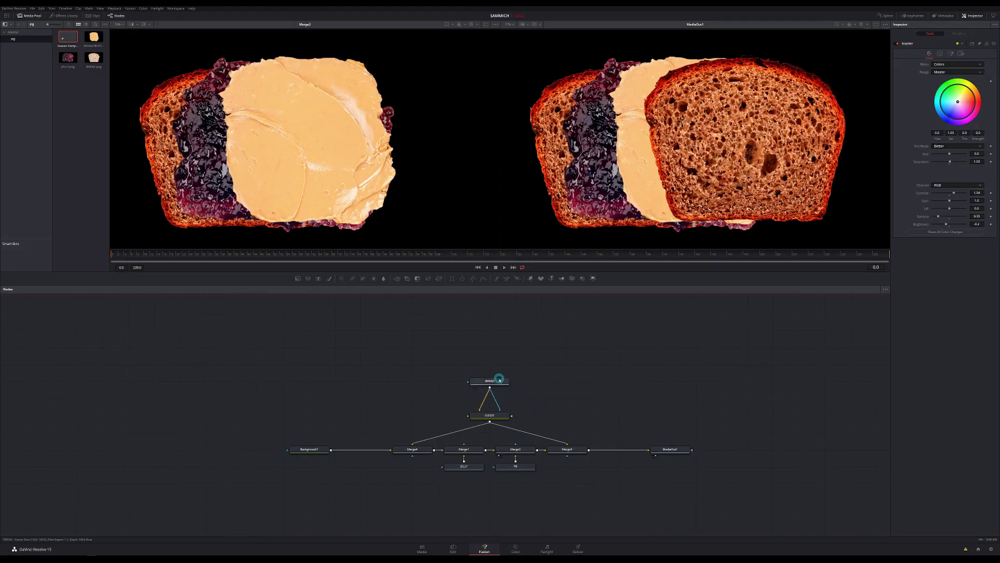
pyautogui.click(499, 419)
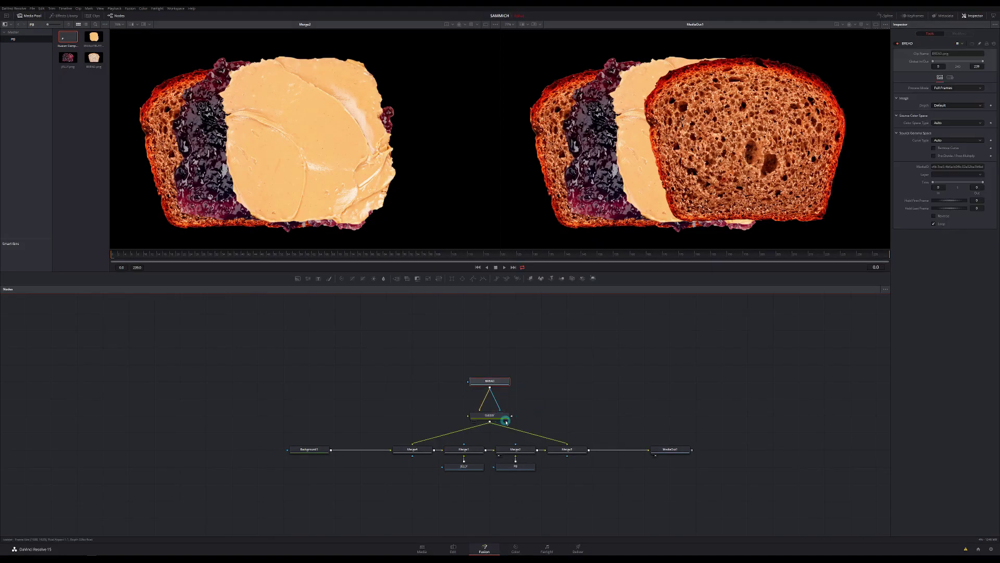
pyautogui.click(500, 419)
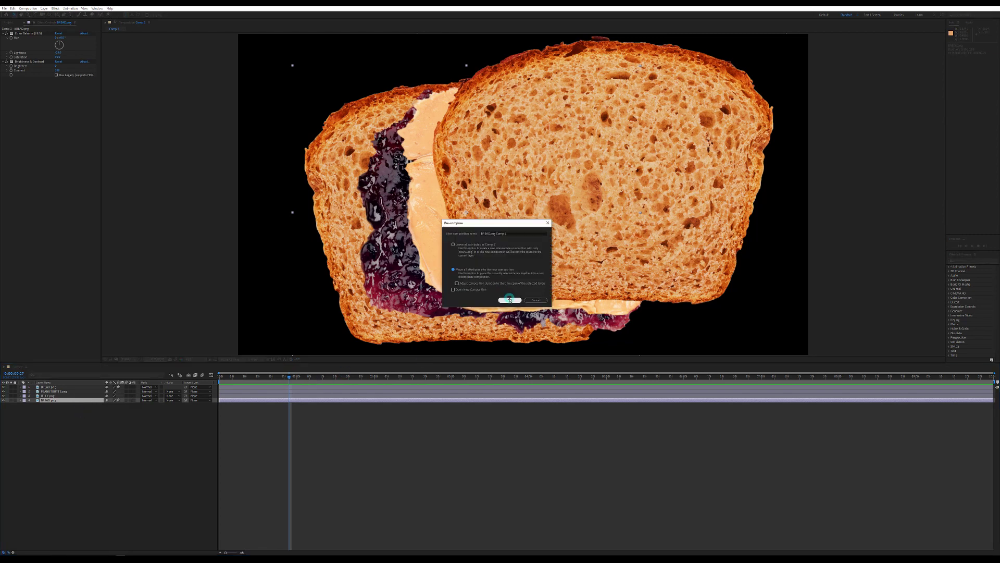
# Step: In After Effects, pre-compose the bottom BREAD.png layer with all attributes moved into BREAD.png Comp 1, and delete the top BREAD.png layer
pyautogui.click(509, 300)
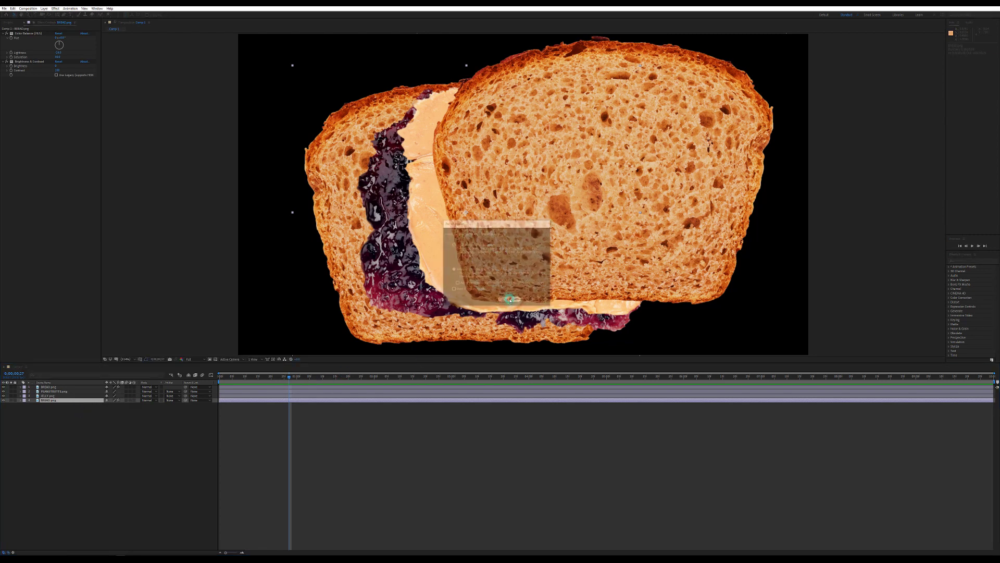
pyautogui.click(63, 388)
pyautogui.press('Delete')
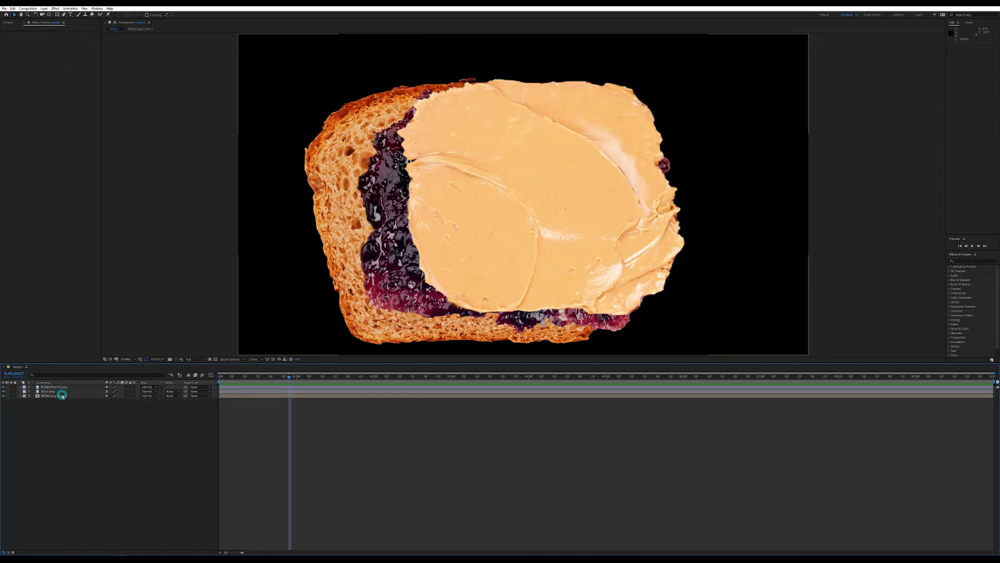
# Step: Duplicate BREAD.png Comp 1 to the top of the layer stack and offset the copy rightward over the peanut butter
pyautogui.click(61, 396)
pyautogui.hotkey('ctrl', 'd')
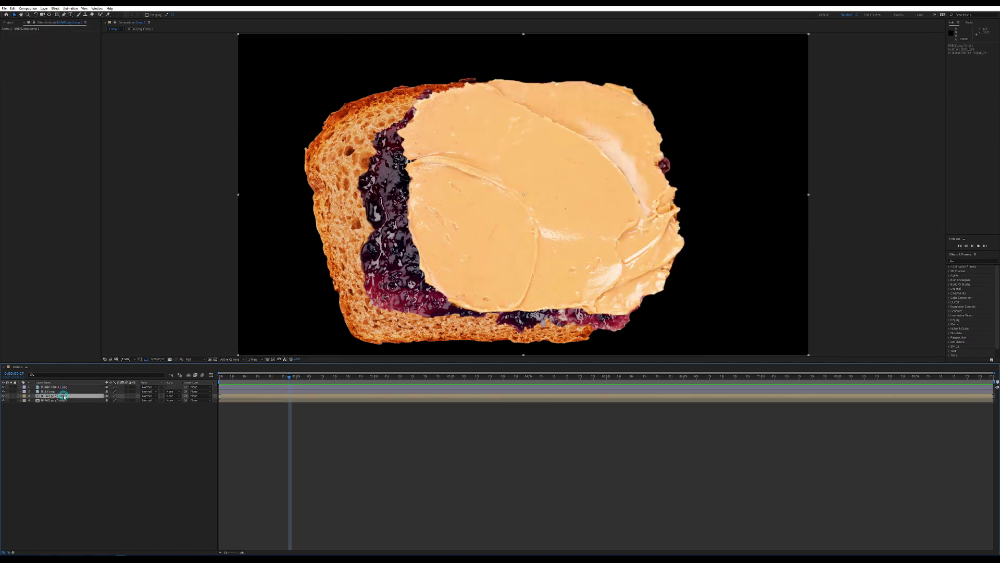
pyautogui.moveTo(61, 396); pyautogui.dragTo(66, 387)
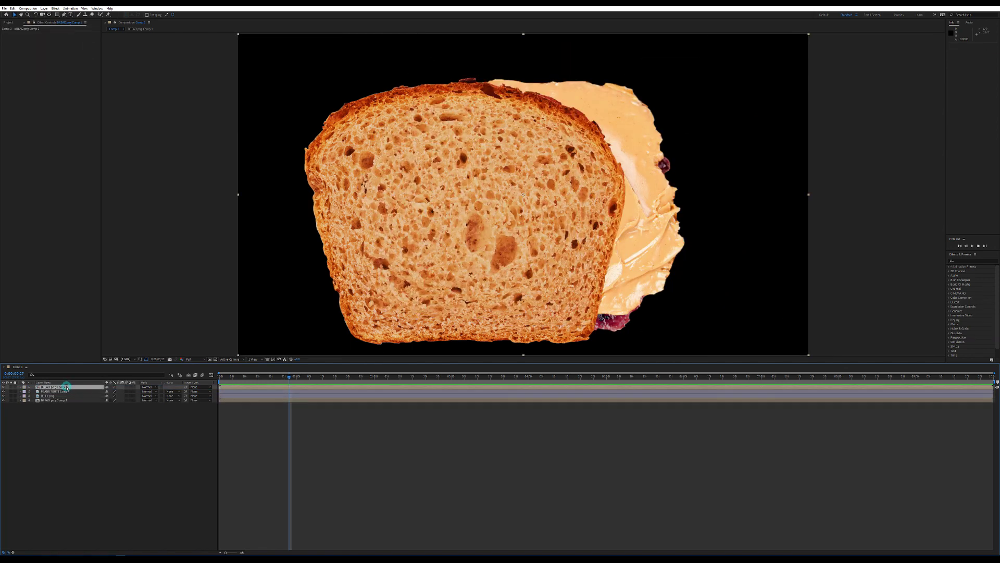
pyautogui.click(407, 265)
pyautogui.click(383, 224)
pyautogui.moveTo(427, 236); pyautogui.dragTo(565, 219)
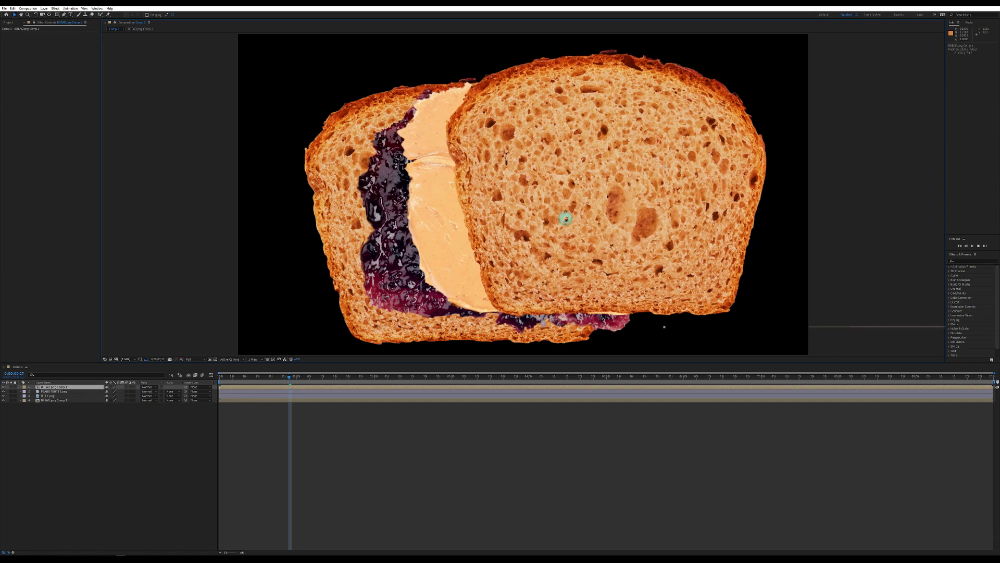
# Step: Open the bottom BREAD.png Comp 1, reduce the bread layer's brightness in Brightness & Contrast, and return to Comp 1
pyautogui.click(62, 400)
pyautogui.click(63, 402)
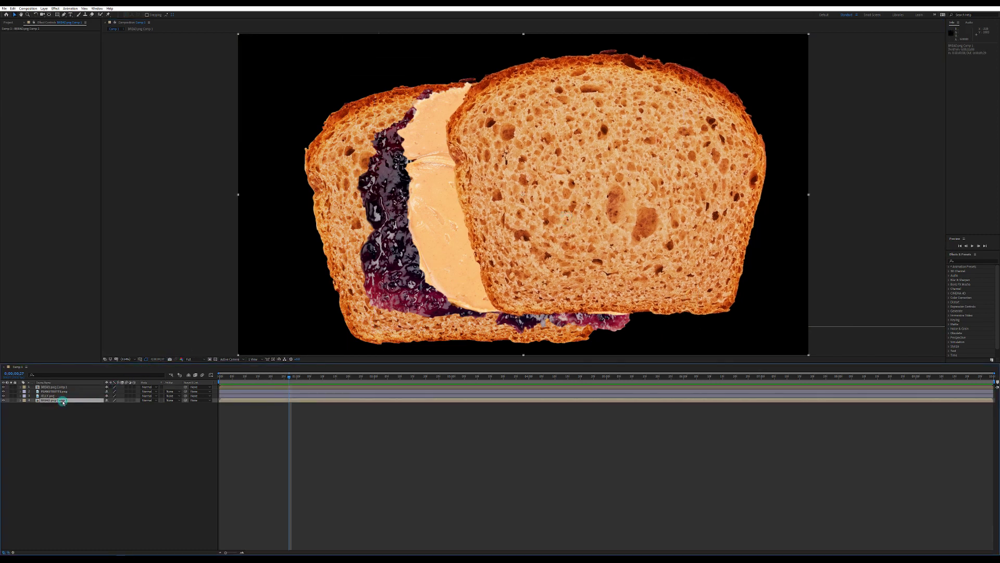
pyautogui.doubleClick(62, 400)
pyautogui.click(71, 387)
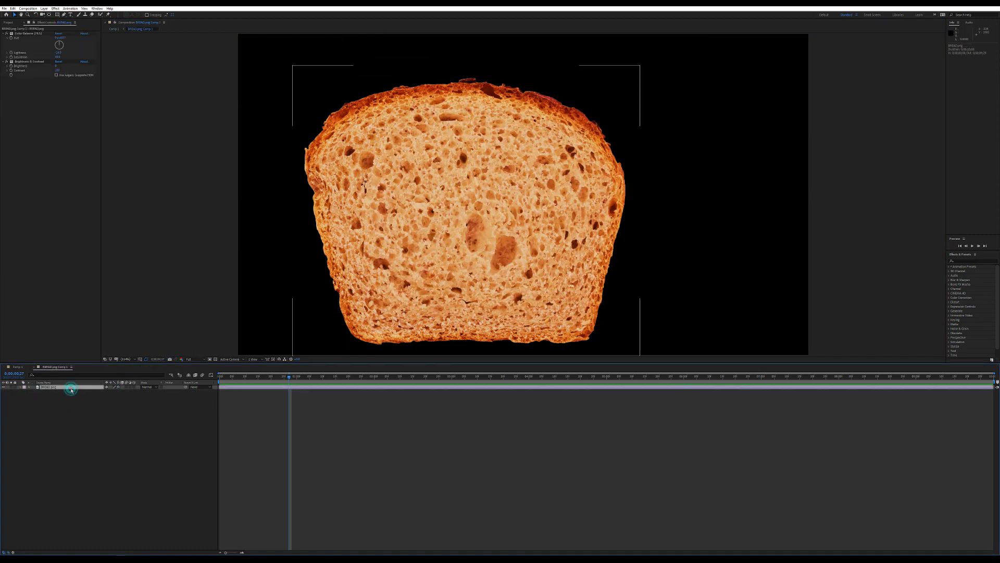
pyautogui.click(51, 65)
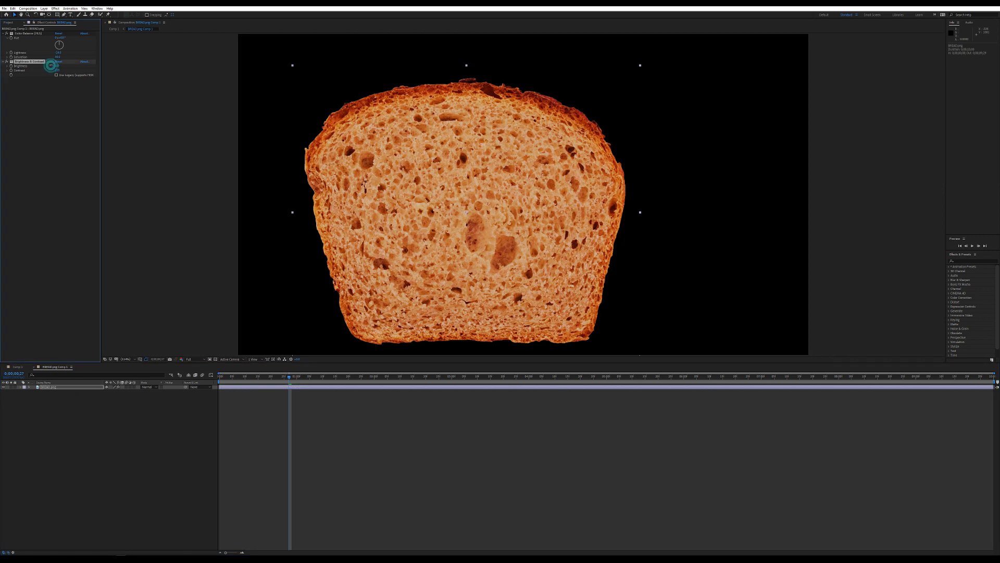
pyautogui.click(18, 367)
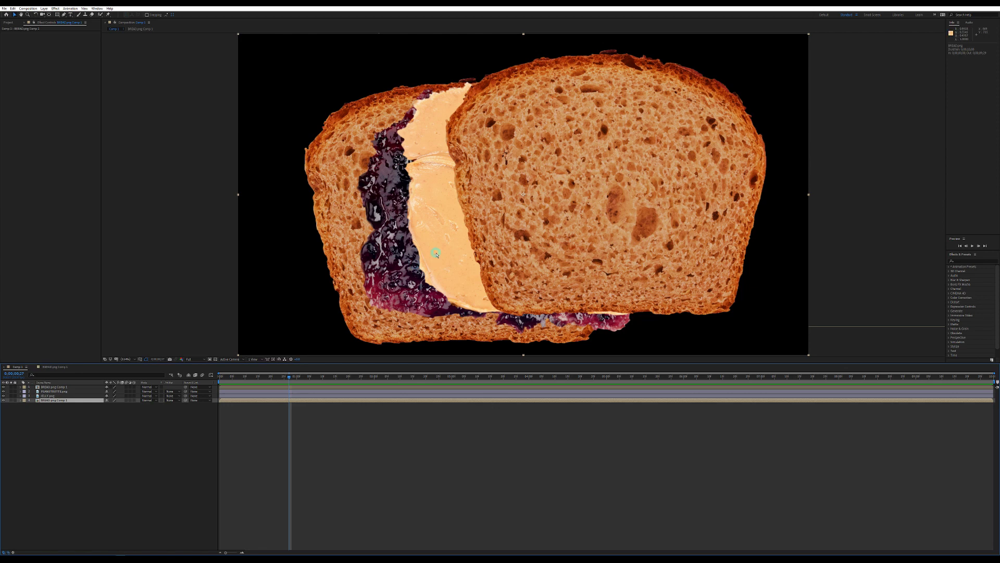
# Step: Open the top BREAD.png Comp 1 to check the bread layer's effects, and return to Comp 1
pyautogui.click(78, 388)
pyautogui.click(79, 388)
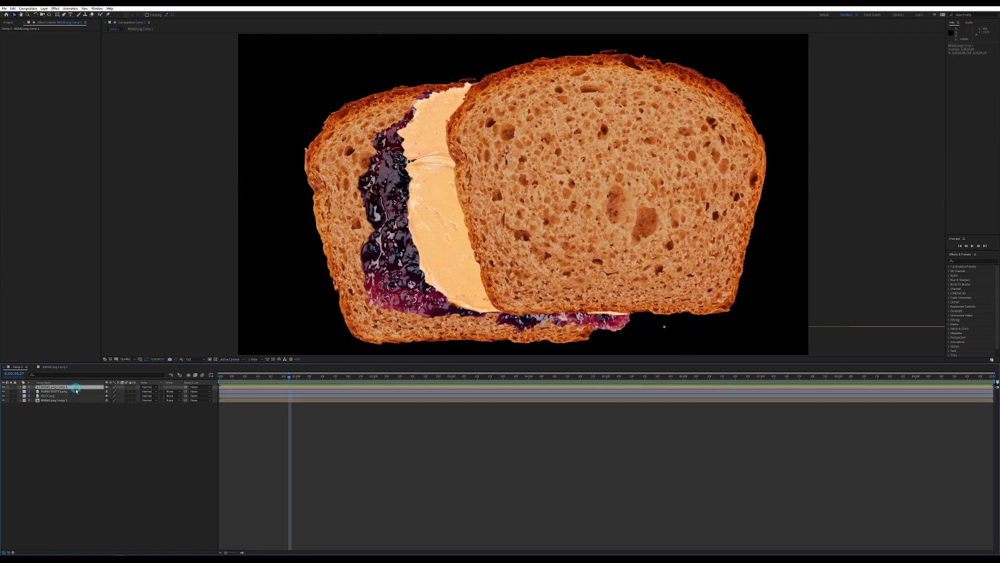
pyautogui.click(410, 239)
pyautogui.click(42, 386)
pyautogui.doubleClick(37, 386)
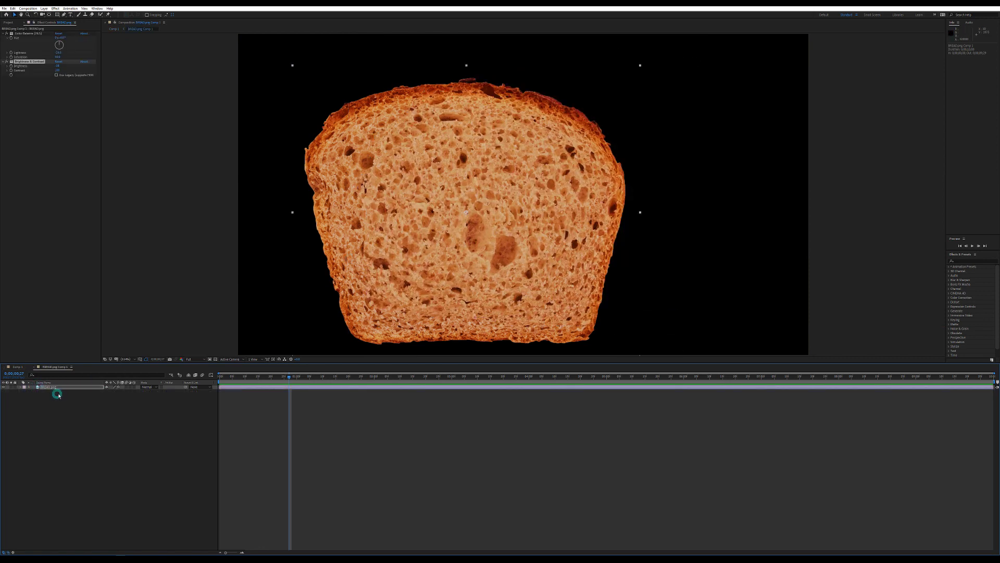
pyautogui.click(59, 131)
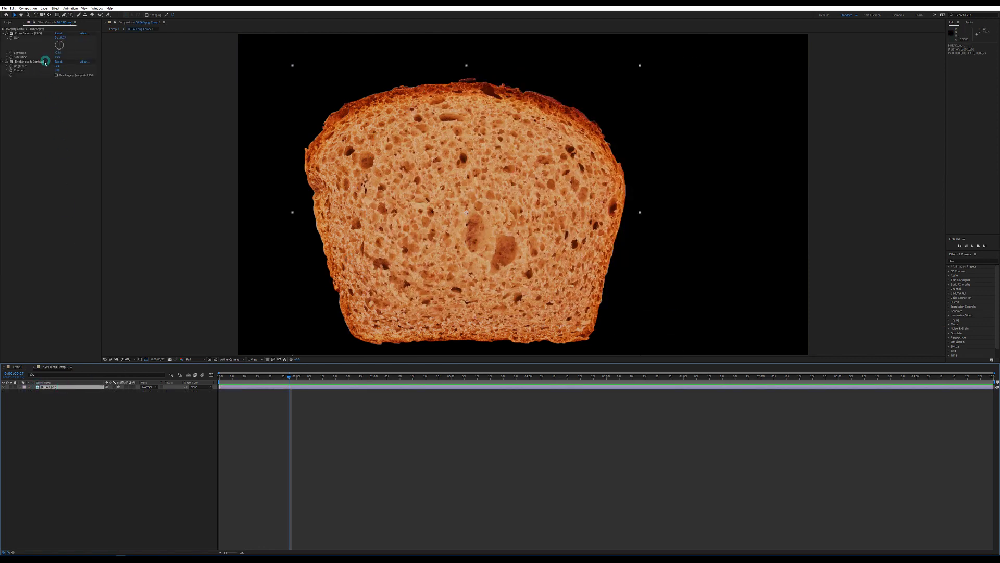
pyautogui.click(18, 367)
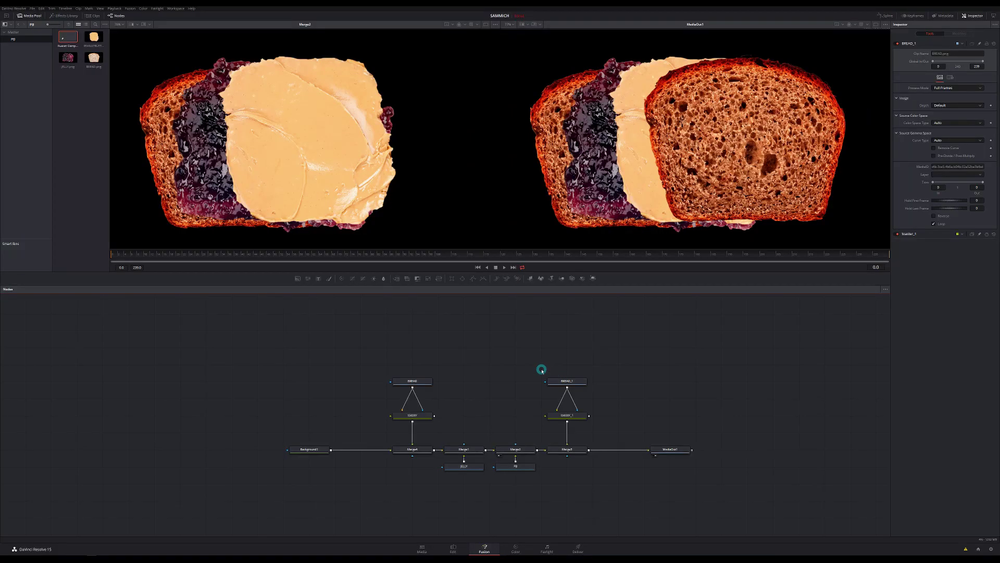
# Step: In Fusion, delete the duplicate BREAD_1 and toaster_1 branch and connect toaster's output to Merge3
pyautogui.moveTo(542, 370); pyautogui.dragTo(583, 422)
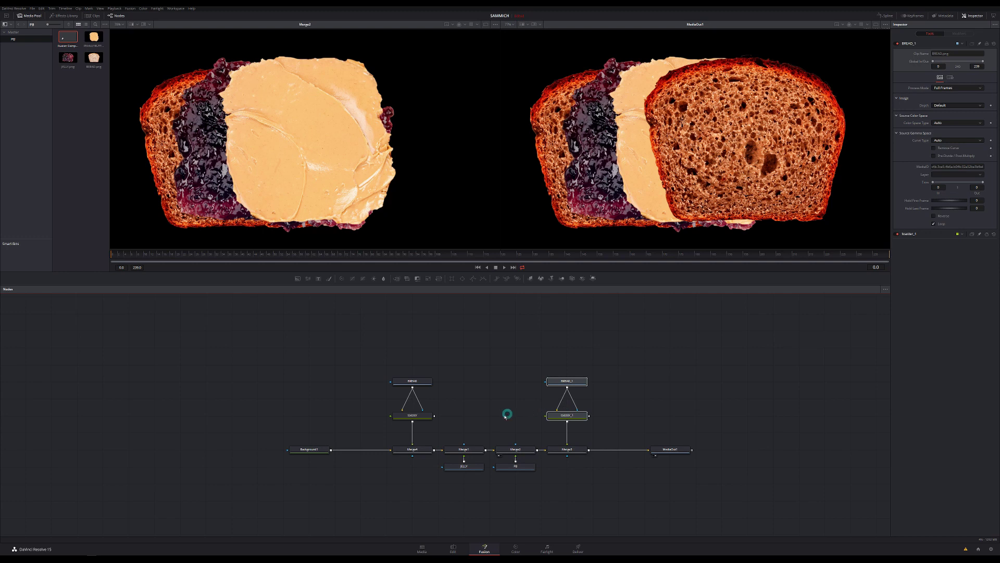
pyautogui.press('Delete')
pyautogui.moveTo(412, 422); pyautogui.dragTo(572, 442)
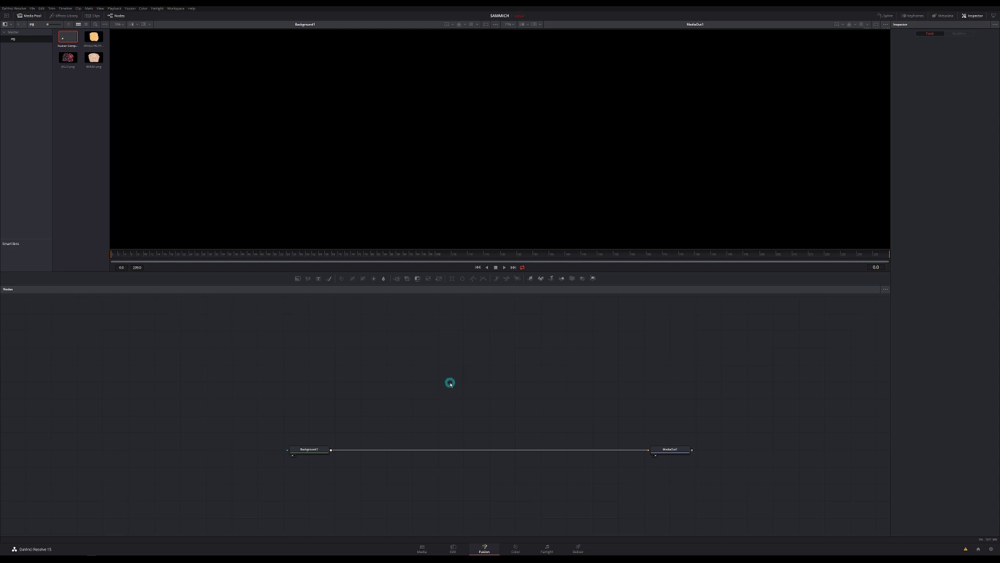
# Step: Add the bread, peanut butter and jelly images as media nodes in a row above Background1's connection to MediaOut1
pyautogui.moveTo(94, 58); pyautogui.dragTo(309, 363)
pyautogui.moveTo(94, 36); pyautogui.dragTo(387, 363)
pyautogui.moveTo(68, 58); pyautogui.dragTo(444, 367)
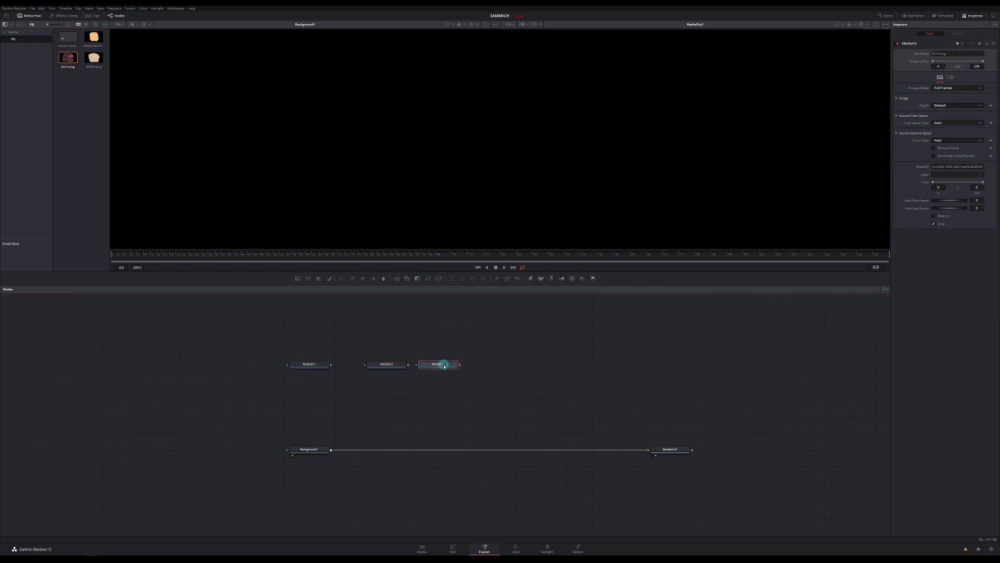
# Step: View each media node's image in the first viewer and rename the nodes jelly, pb and bread accordingly
pyautogui.press('1')
pyautogui.click(394, 367)
pyautogui.press('1')
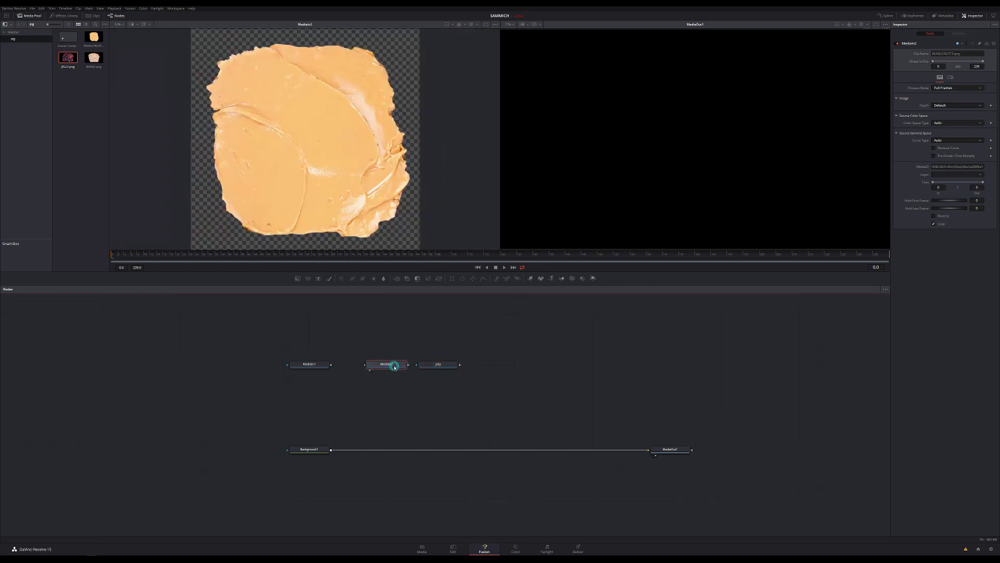
pyautogui.click(308, 366)
pyautogui.press('1')
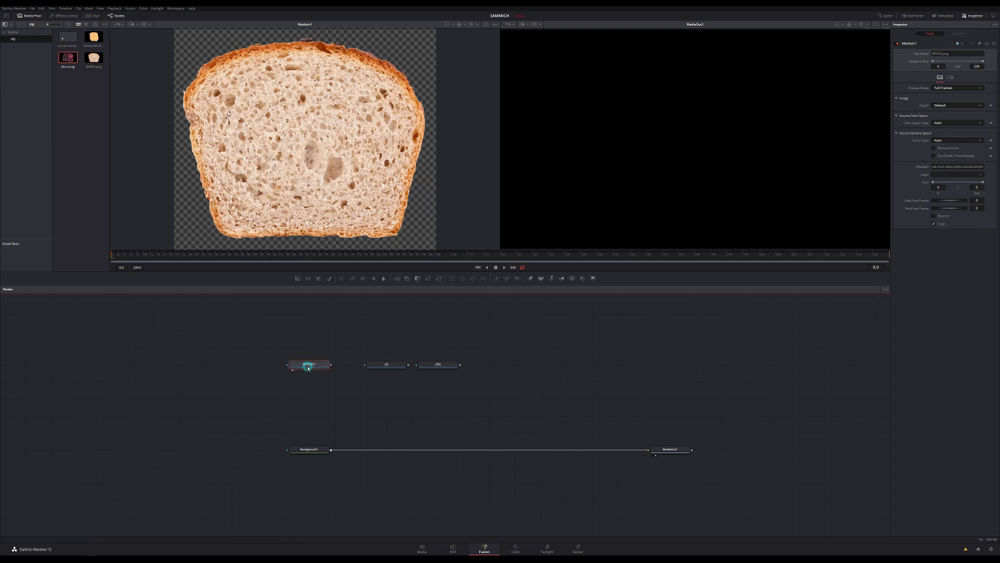
# Step: Merge the bread node over Background1 and place bread directly above the new merge node
pyautogui.moveTo(308, 368); pyautogui.dragTo(314, 406)
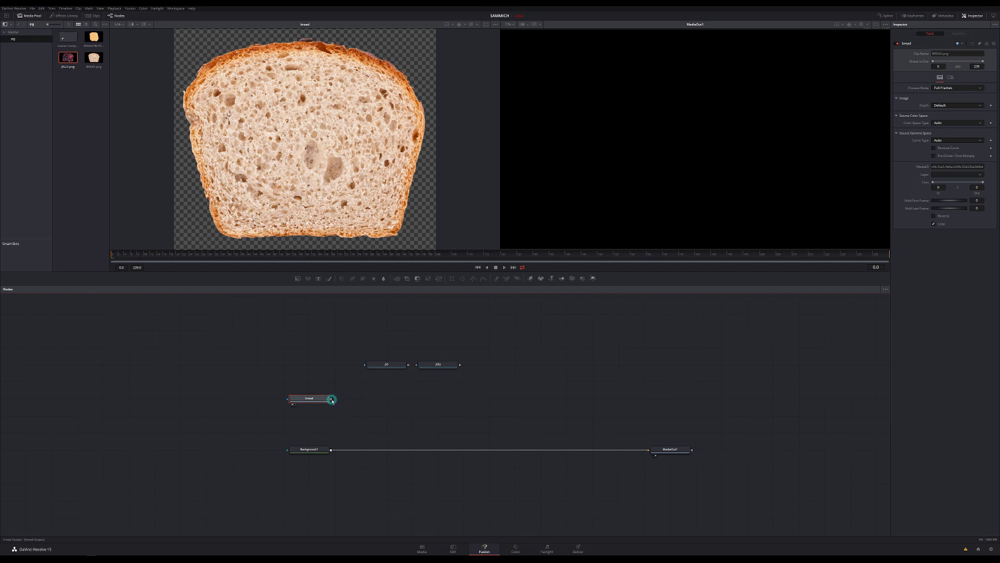
pyautogui.moveTo(332, 400); pyautogui.dragTo(332, 450)
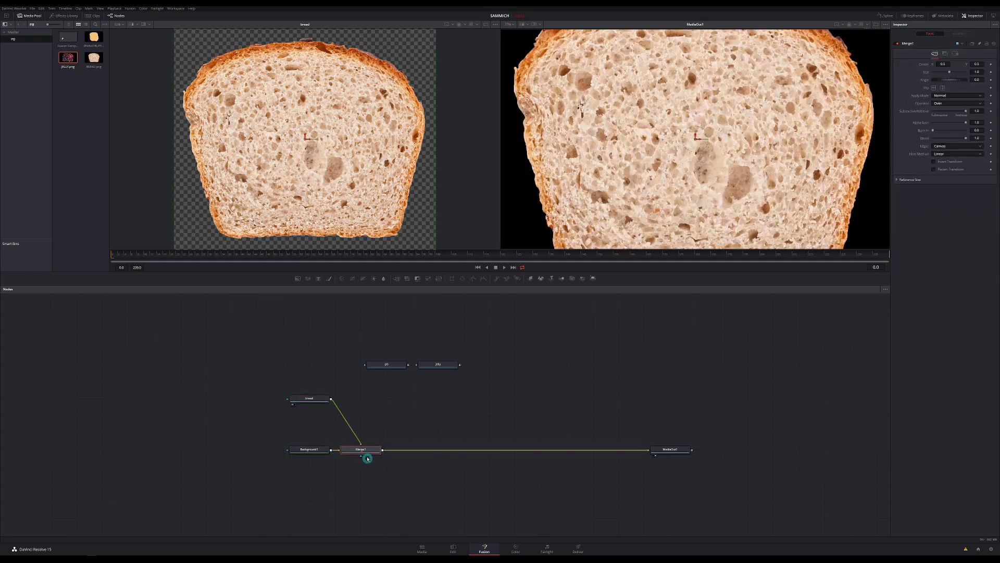
pyautogui.moveTo(311, 398); pyautogui.dragTo(362, 420)
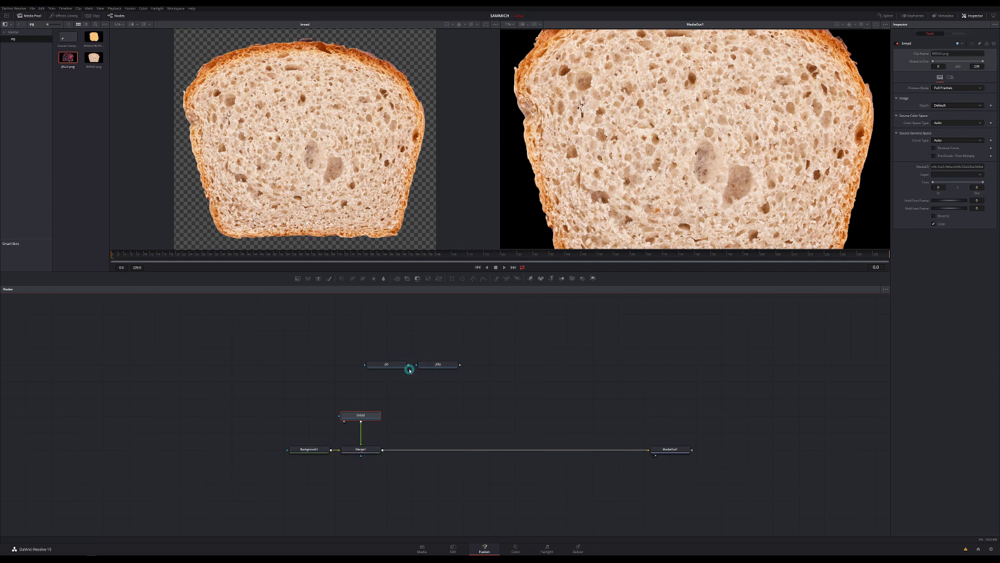
# Step: Merge pb and jelly into the chain after Merge1 through Merge2 and Merge3, placing each directly above its merge node
pyautogui.moveTo(409, 367); pyautogui.dragTo(413, 417)
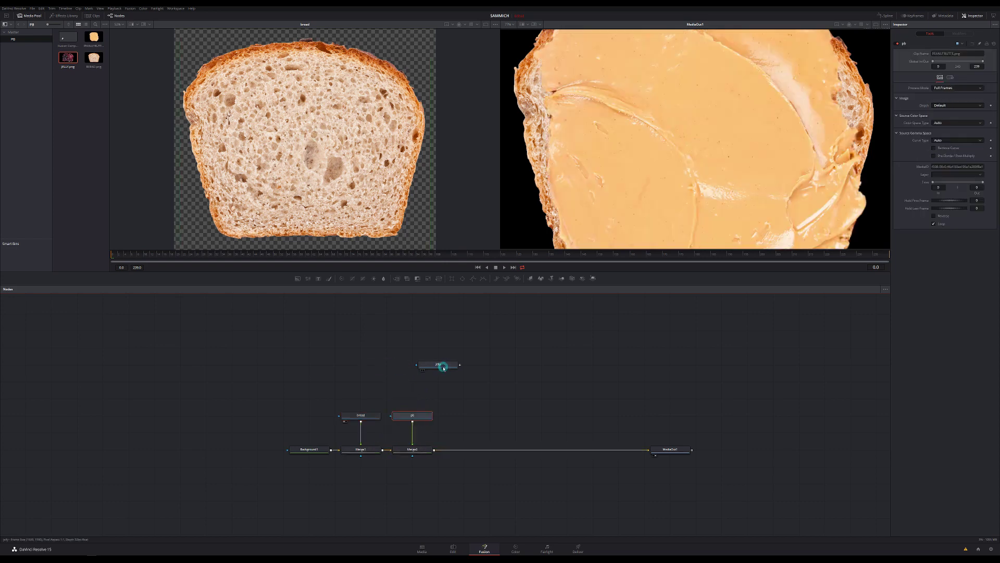
pyautogui.moveTo(443, 364); pyautogui.dragTo(434, 451)
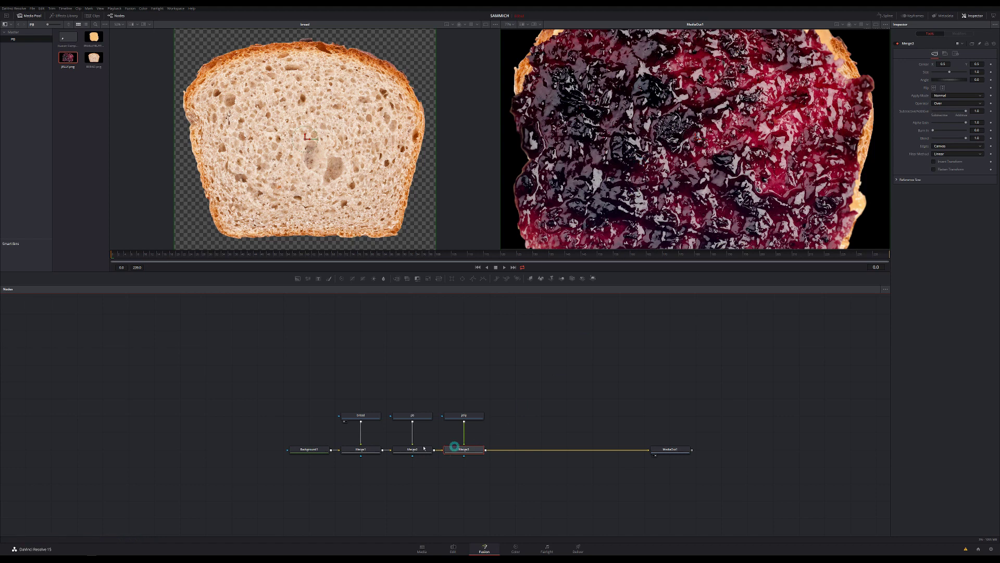
pyautogui.click(368, 449)
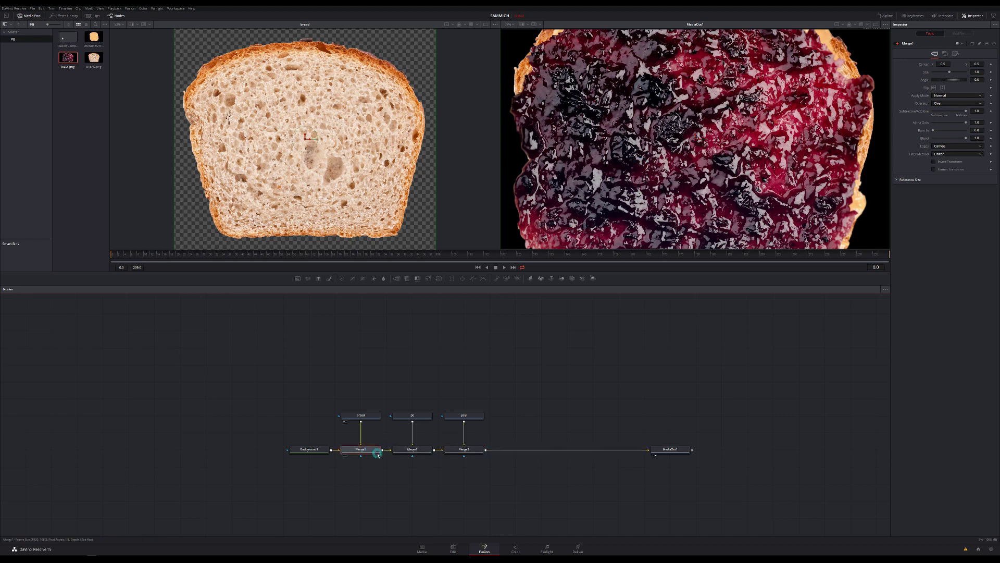
# Step: Scale the jelly in Merge3 to about 0.48, the pb in Merge2 to about 0.6 and the bread in Merge1 to about 0.64
pyautogui.click(479, 451)
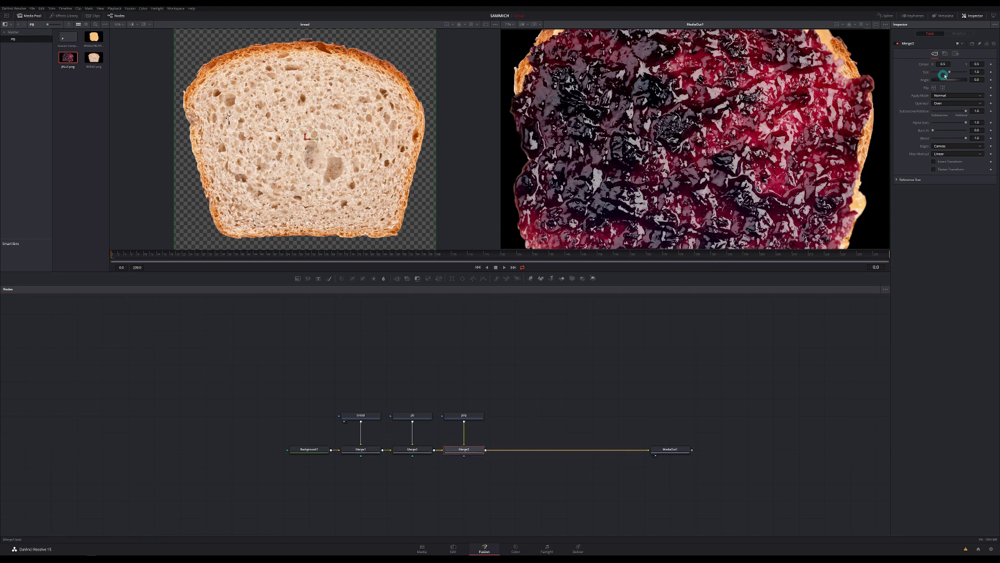
pyautogui.moveTo(949, 72); pyautogui.dragTo(941, 72)
pyautogui.click(412, 449)
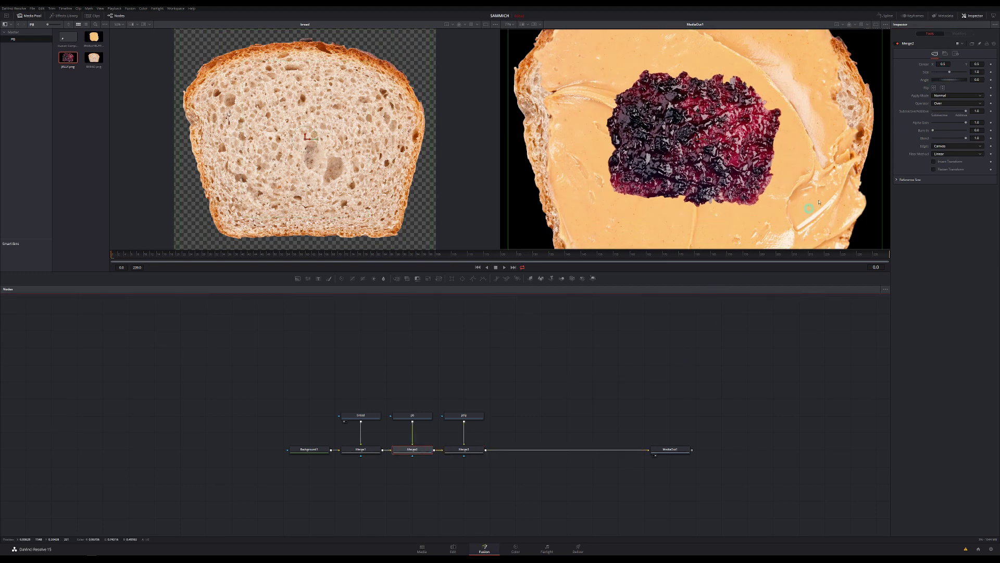
pyautogui.moveTo(949, 73); pyautogui.dragTo(942, 75)
pyautogui.click(374, 449)
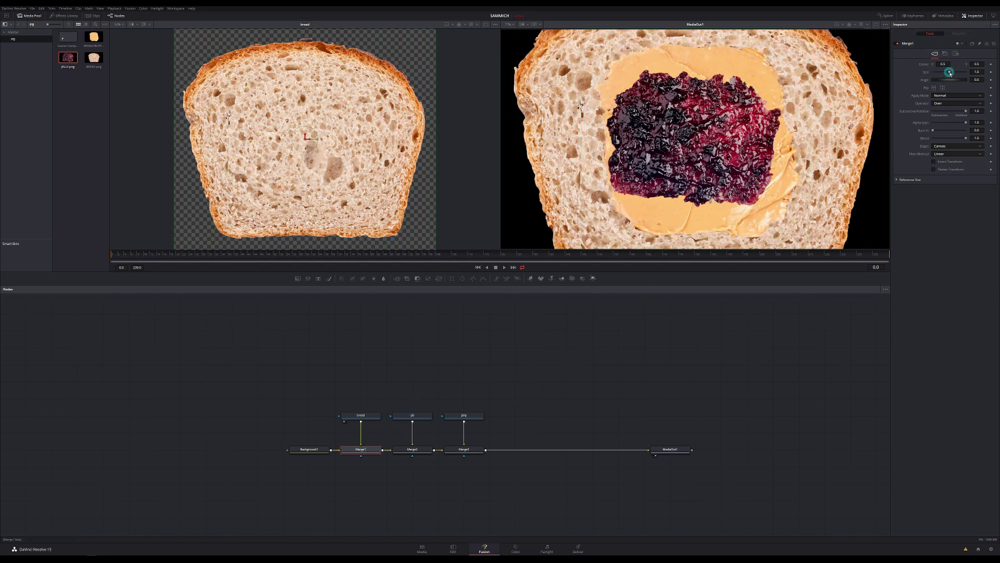
pyautogui.moveTo(949, 73); pyautogui.dragTo(944, 74)
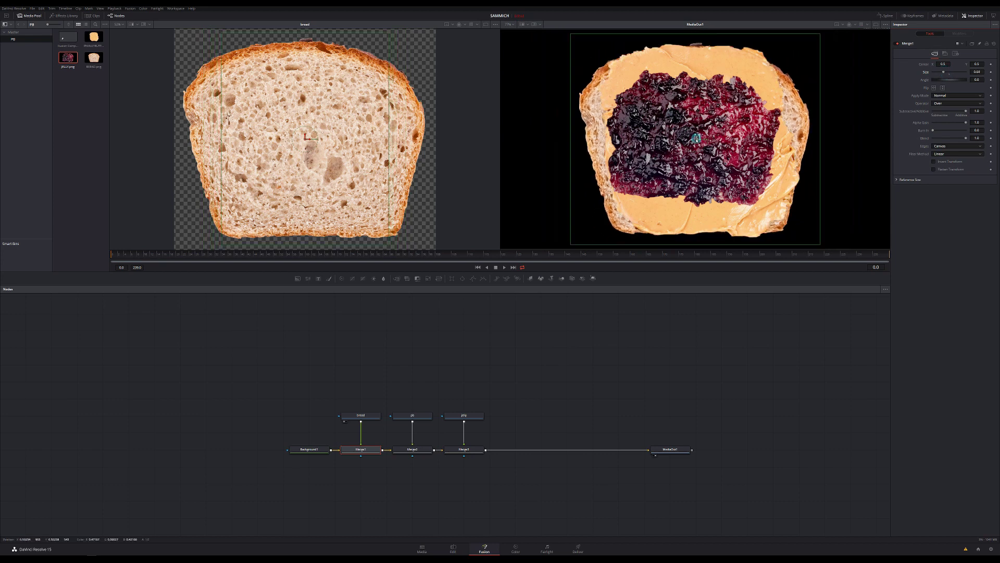
# Step: Move the bread and the peanut butter to the left in the composite, slightly offset so the bread's left edge shows
pyautogui.moveTo(696, 139); pyautogui.dragTo(635, 146)
pyautogui.moveTo(627, 149); pyautogui.dragTo(626, 148)
pyautogui.click(485, 321)
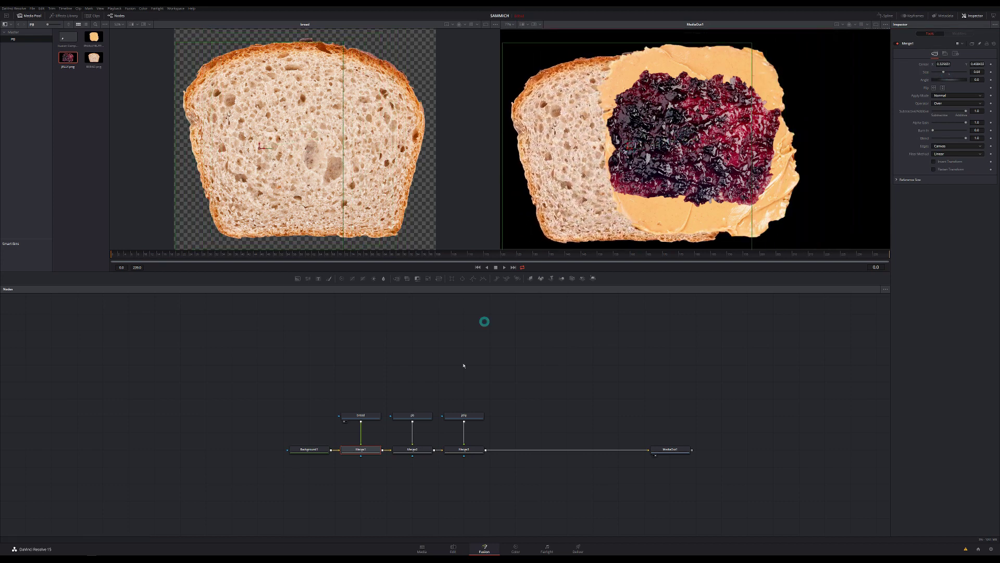
pyautogui.click(412, 450)
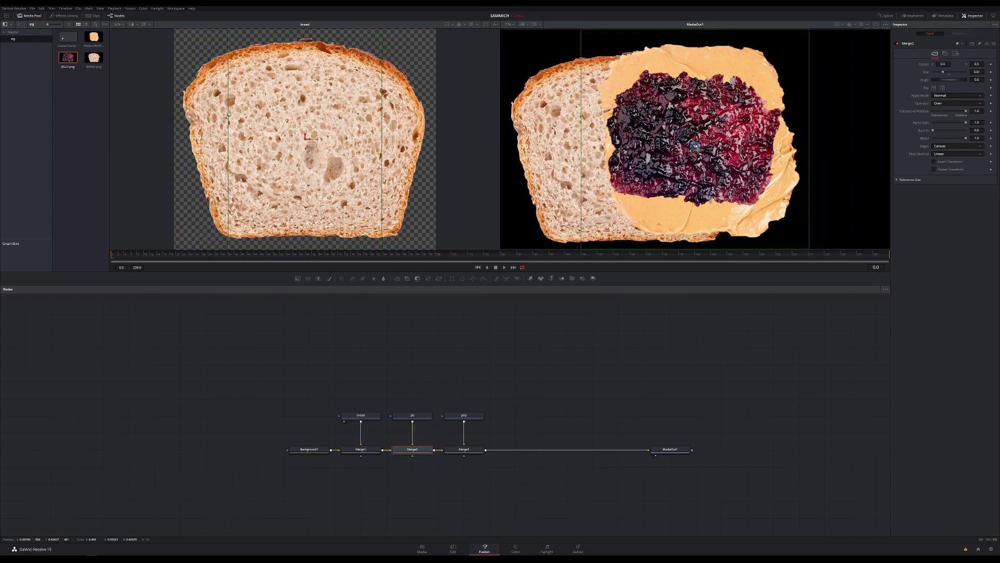
pyautogui.moveTo(695, 140); pyautogui.dragTo(638, 148)
pyautogui.click(529, 384)
# Step: Shift the jelly in Merge3 left and down over the peanut butter and enlarge it to about 0.58
pyautogui.click(470, 450)
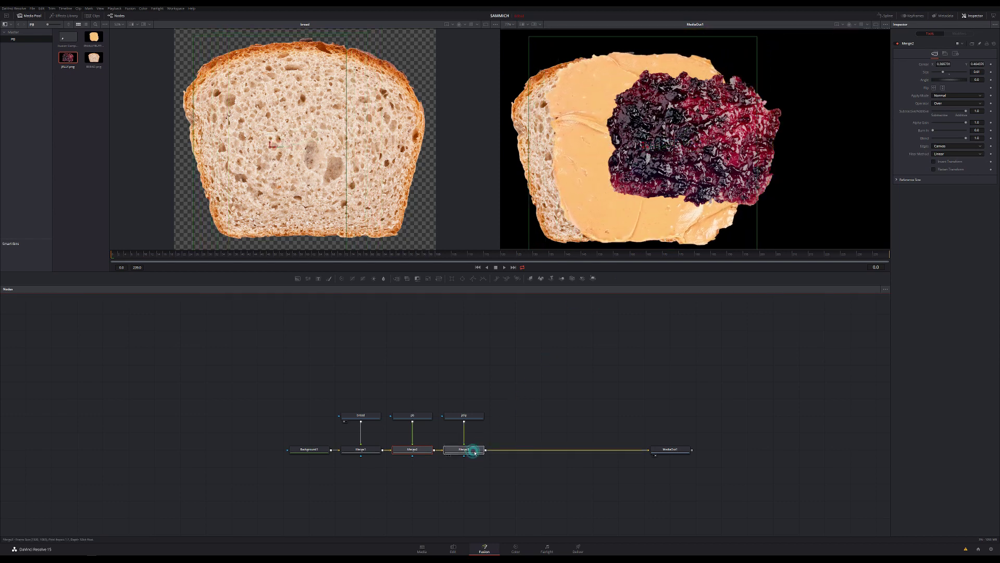
pyautogui.click(650, 187)
pyautogui.click(681, 147)
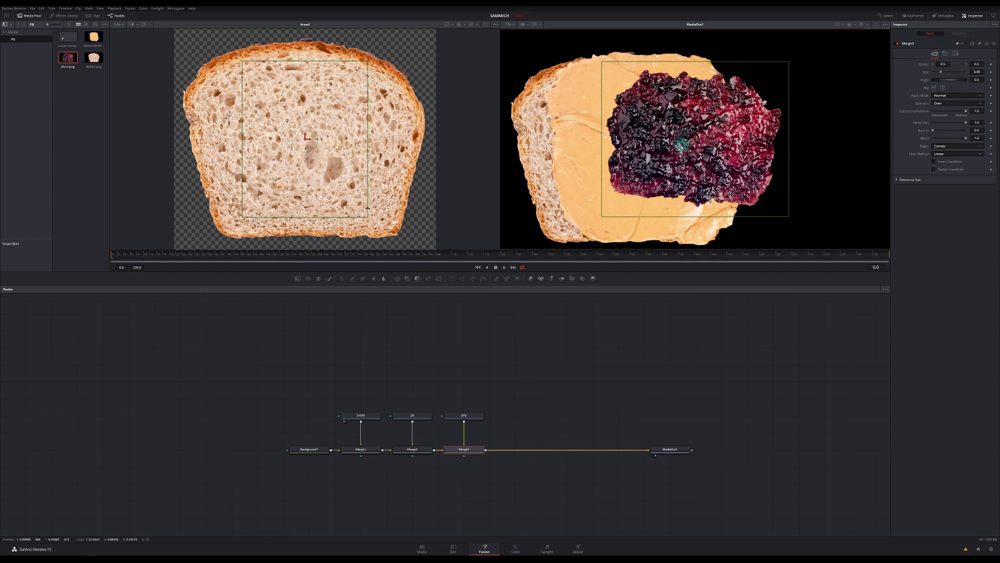
pyautogui.moveTo(679, 148); pyautogui.dragTo(651, 158)
pyautogui.click(887, 93)
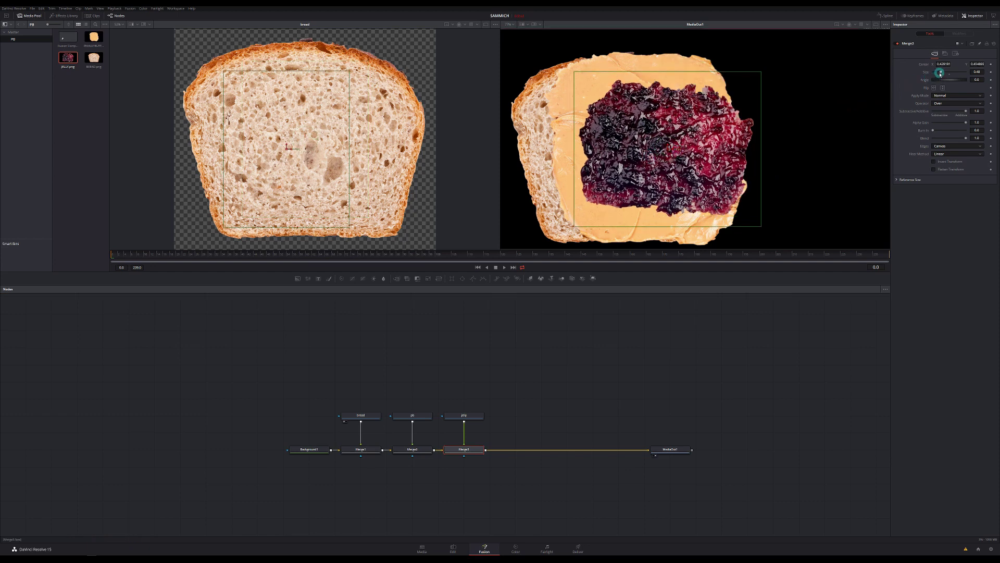
pyautogui.moveTo(941, 74); pyautogui.dragTo(947, 72)
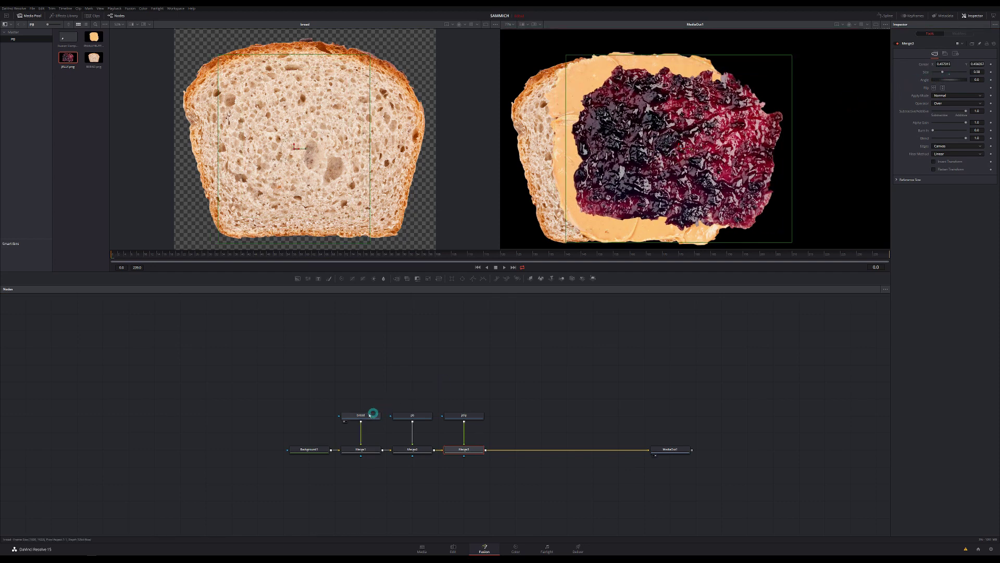
# Step: Add an unconnected Color Corrector node above the bread node
pyautogui.click(362, 415)
pyautogui.click(343, 315)
pyautogui.scroll(1, 344, 316)
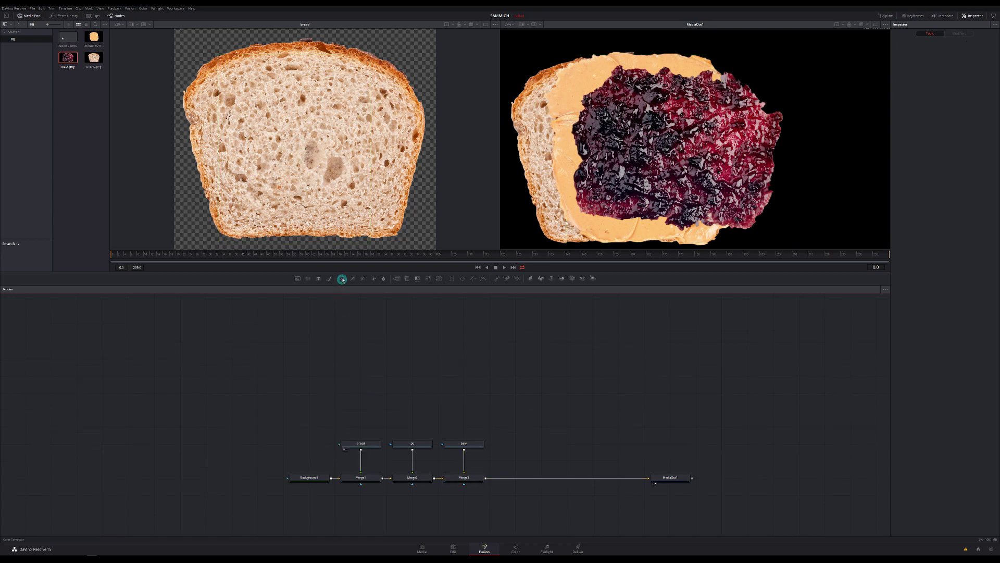
pyautogui.moveTo(341, 279); pyautogui.dragTo(364, 409)
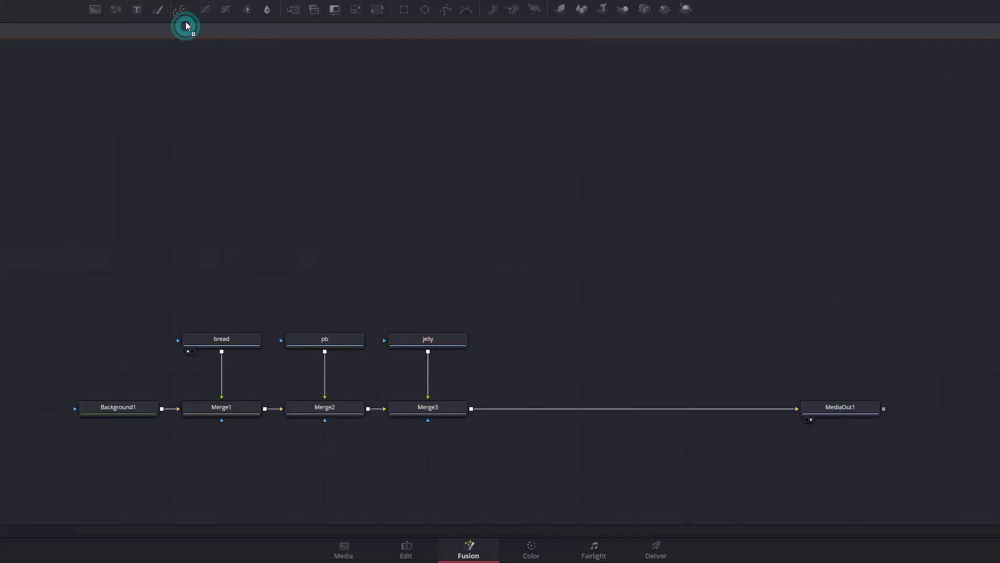
pyautogui.moveTo(227, 268); pyautogui.dragTo(227, 269)
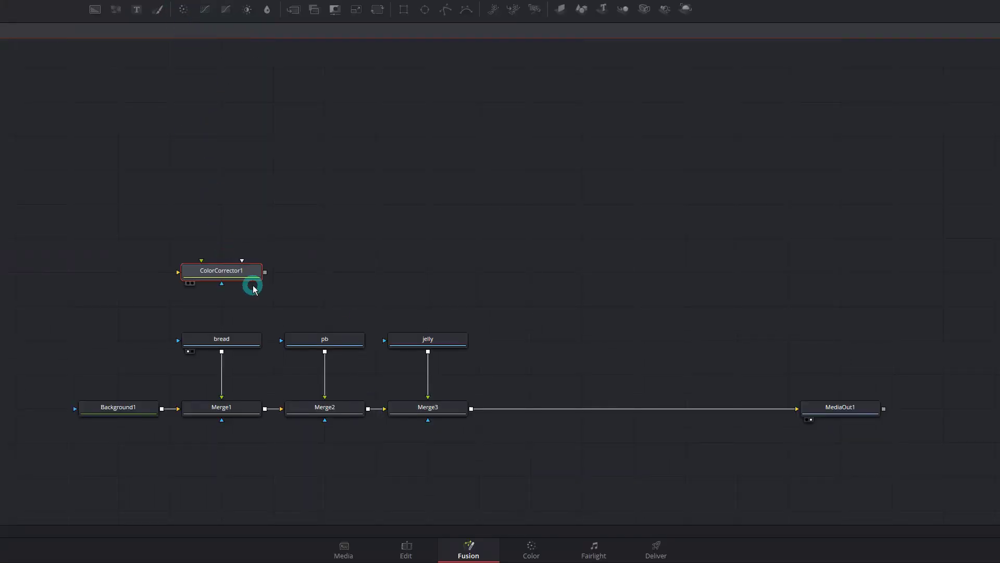
pyautogui.click(223, 384)
pyautogui.moveTo(226, 336); pyautogui.dragTo(221, 404)
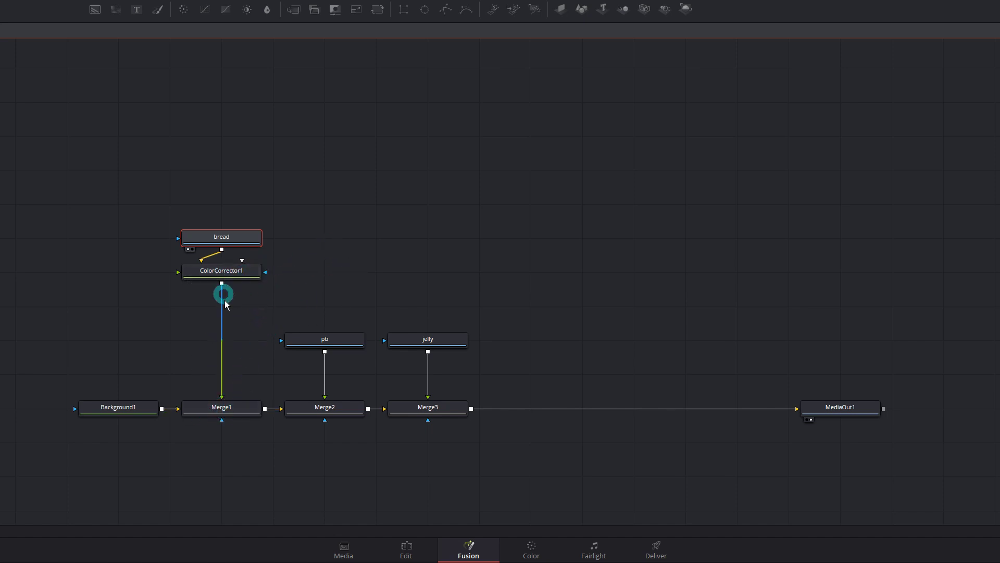
pyautogui.hotkey('ctrl', 'z')
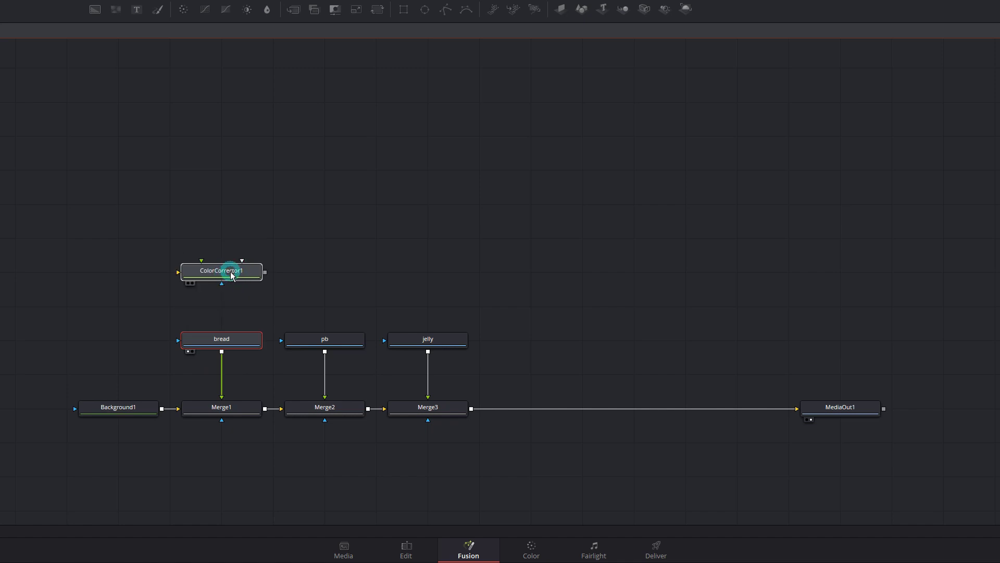
# Step: Insert ColorCorrector1 into the connection between bread and Merge1, aligned with the pb node and with bread directly above it
pyautogui.moveTo(233, 275); pyautogui.dragTo(226, 388)
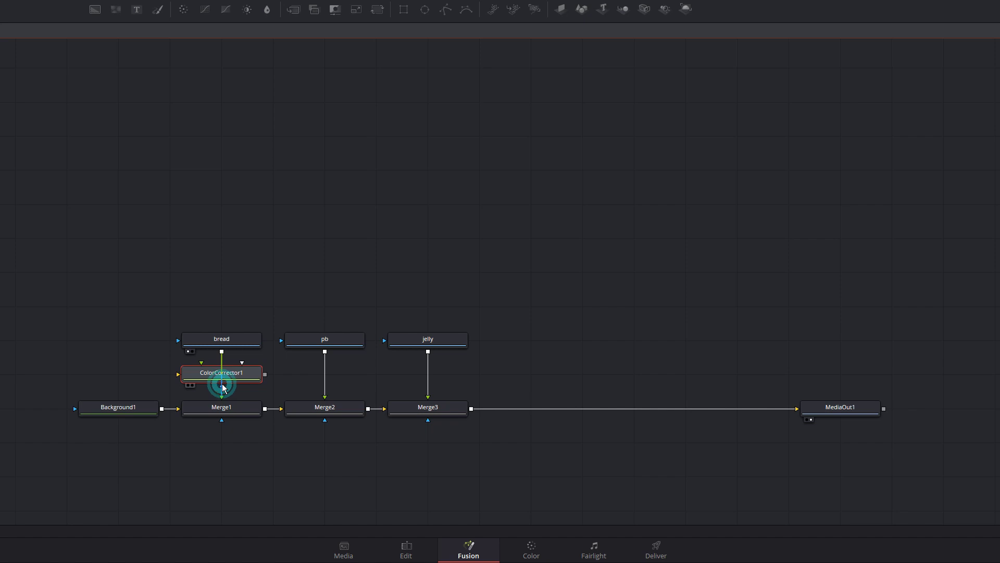
pyautogui.moveTo(222, 386); pyautogui.dragTo(223, 384)
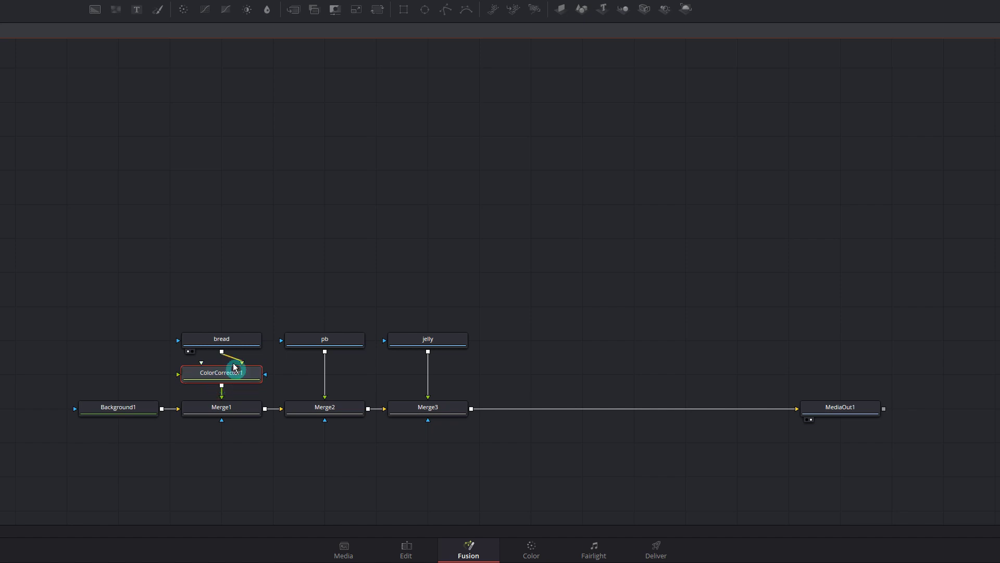
pyautogui.moveTo(234, 344)
pyautogui.mouseDown()
pyautogui.moveTo(235, 324)
pyautogui.moveTo(233, 354)
pyautogui.mouseUp()
pyautogui.moveTo(226, 310); pyautogui.dragTo(229, 288)
pyautogui.click(218, 354)
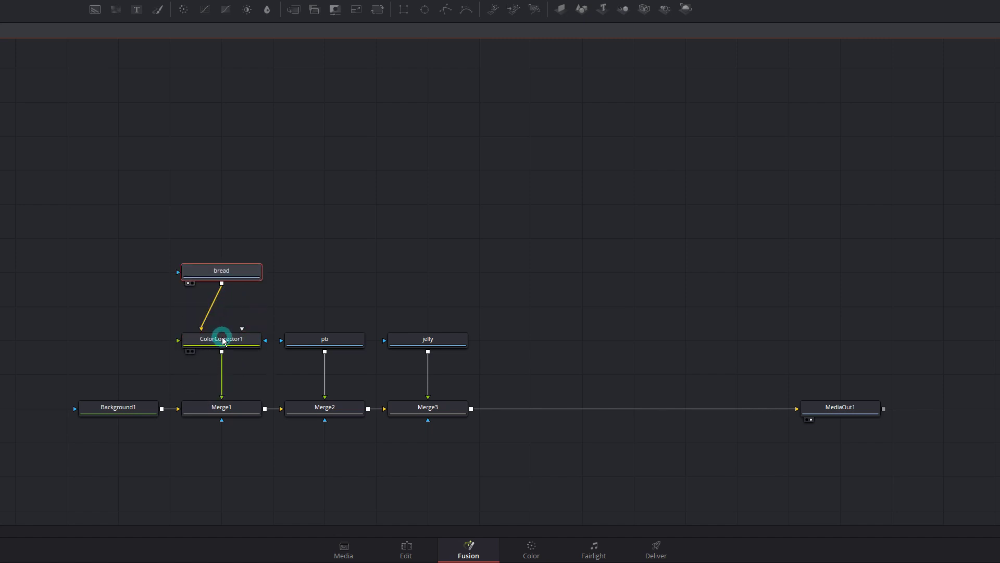
# Step: Lower ColorCorrector1's gamma to darken the bread and connect bread's output to the corrector's effect mask input as well
pyautogui.click(229, 343)
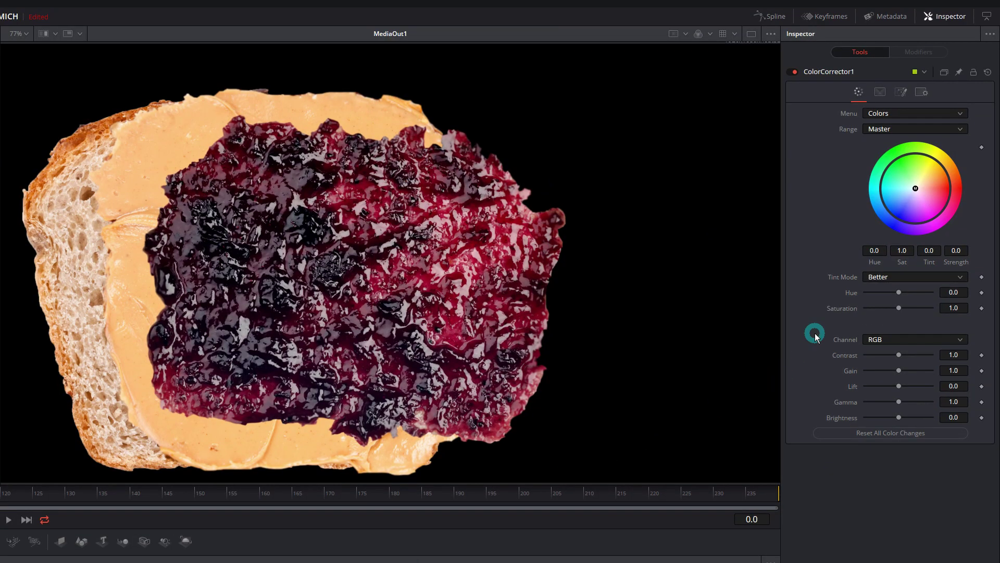
pyautogui.click(880, 402)
pyautogui.moveTo(880, 402); pyautogui.dragTo(877, 402)
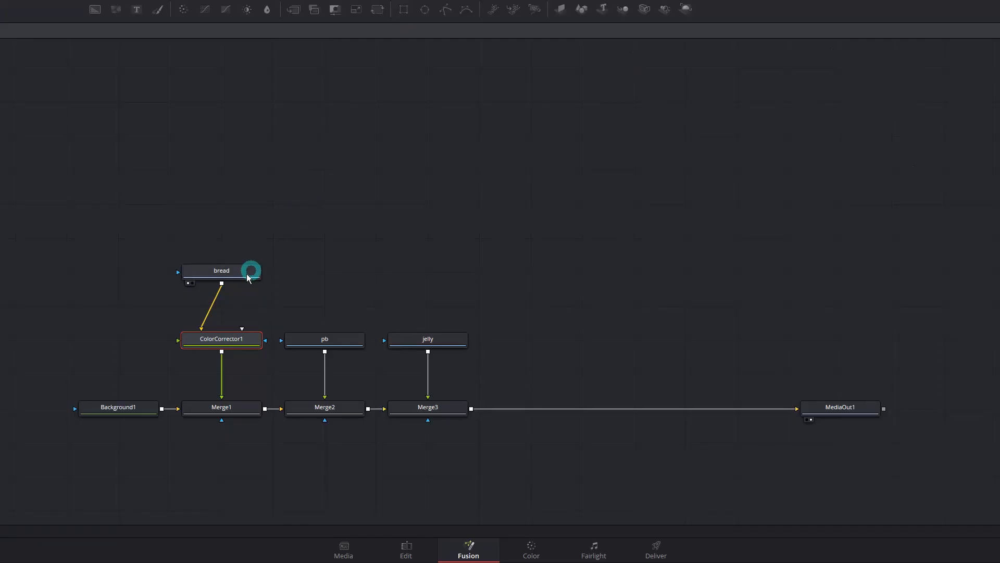
pyautogui.moveTo(221, 283); pyautogui.dragTo(241, 327)
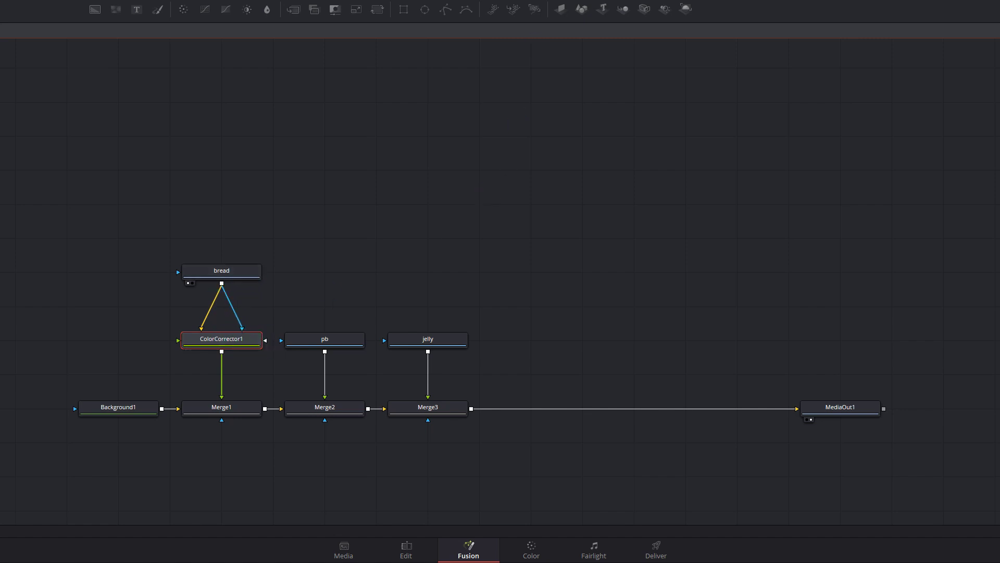
# Step: Move bread and ColorCorrector1 above pb and jelly, and merge the corrector's output over Merge3 as the top slice
pyautogui.keyDown('ctrl'); pyautogui.click(250, 276); pyautogui.keyUp('ctrl')
pyautogui.moveTo(258, 333); pyautogui.dragTo(397, 235)
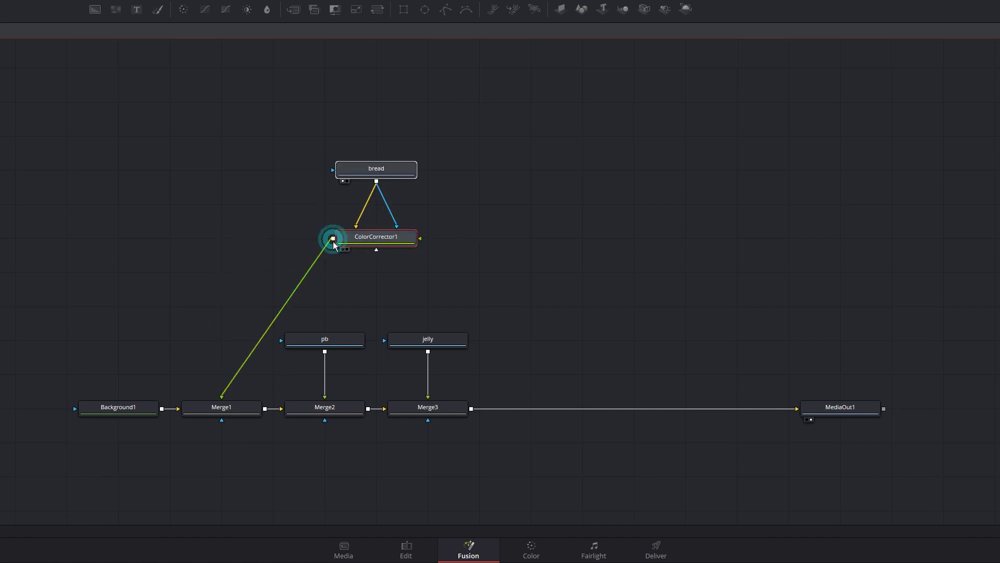
pyautogui.moveTo(331, 240); pyautogui.dragTo(471, 410)
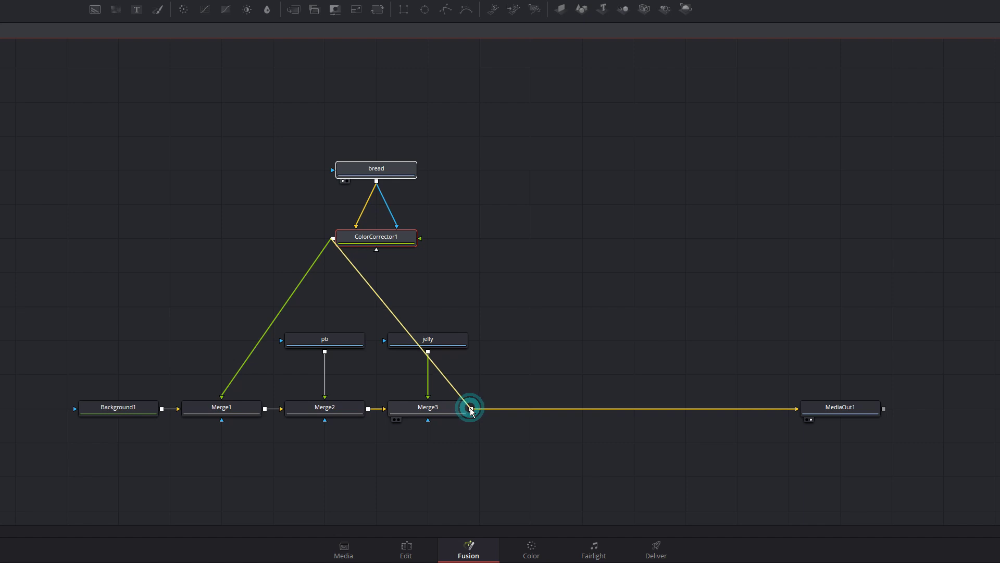
pyautogui.click(662, 99)
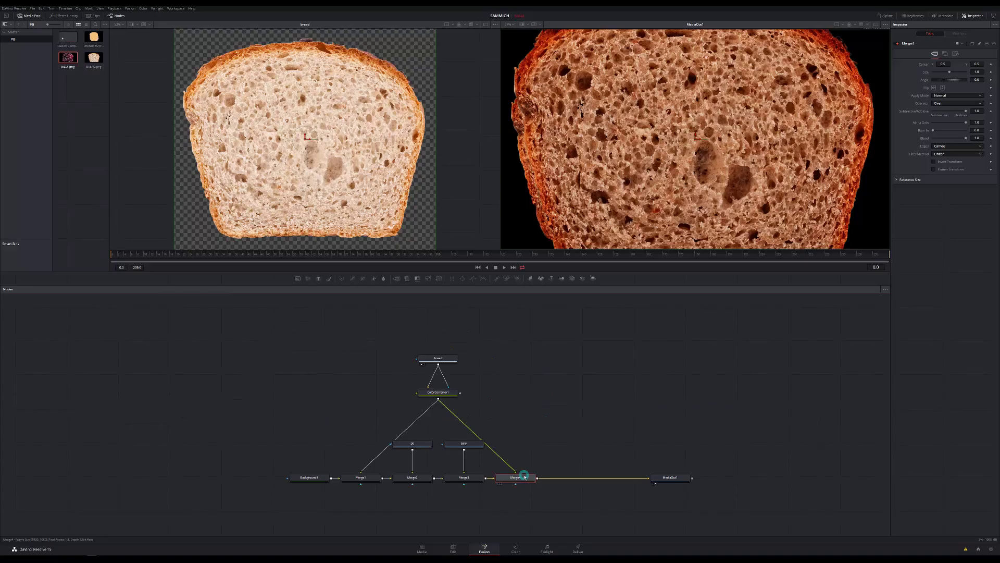
# Step: Scale the top bread slice in Merge4 to 0.72 and move it to the right so the fillings show
pyautogui.click(812, 284)
pyautogui.moveTo(949, 72); pyautogui.dragTo(945, 72)
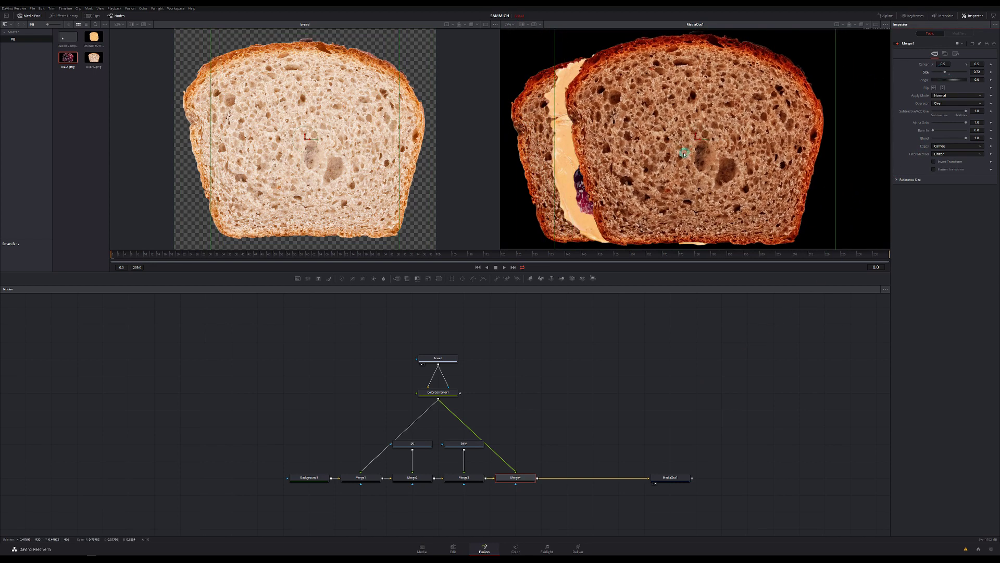
pyautogui.moveTo(697, 138); pyautogui.dragTo(731, 136)
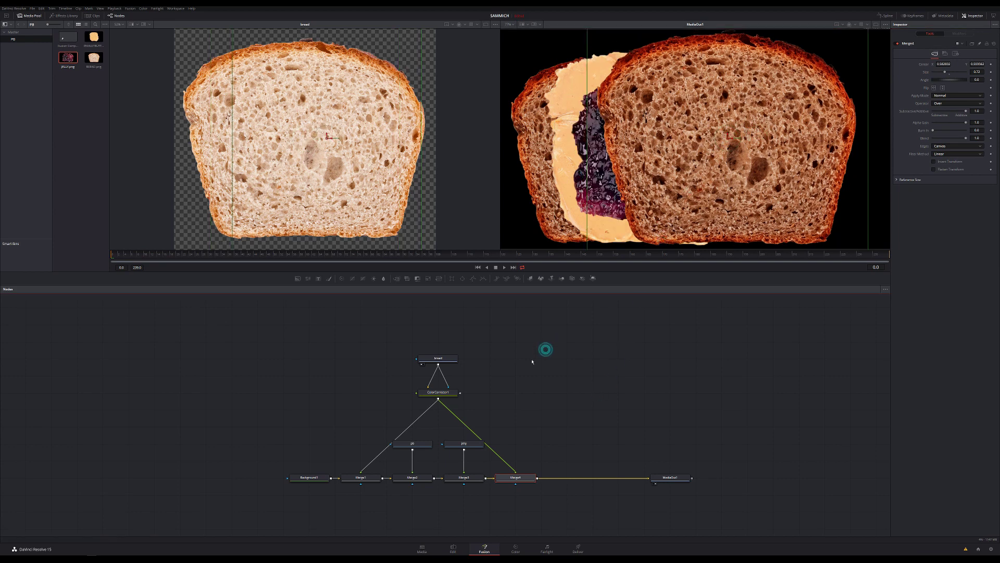
# Step: Select all the sandwich nodes between Background1 and MediaOut1, including bread, ColorCorrector1, pb, jelly and the four merges
pyautogui.moveTo(553, 343); pyautogui.dragTo(381, 514)
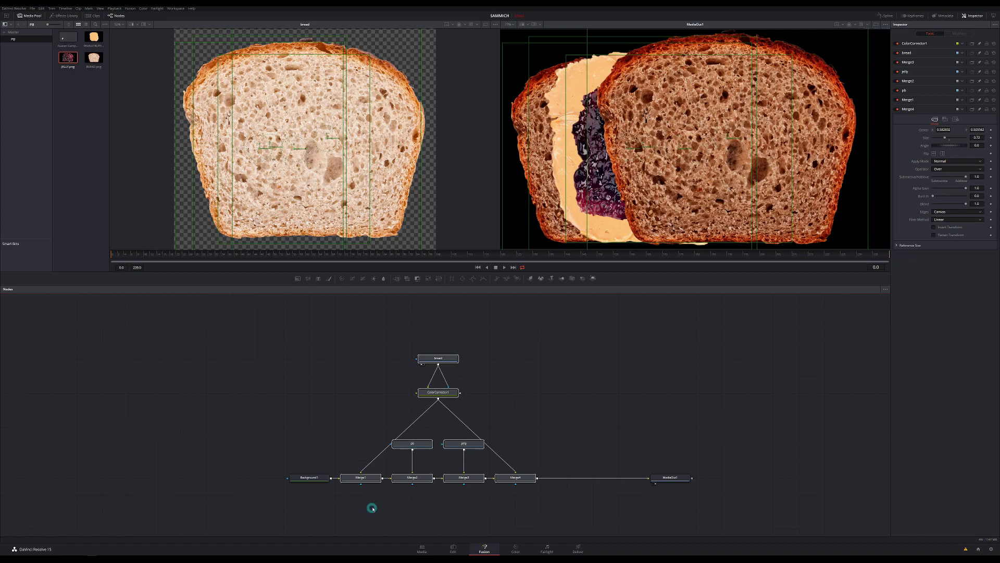